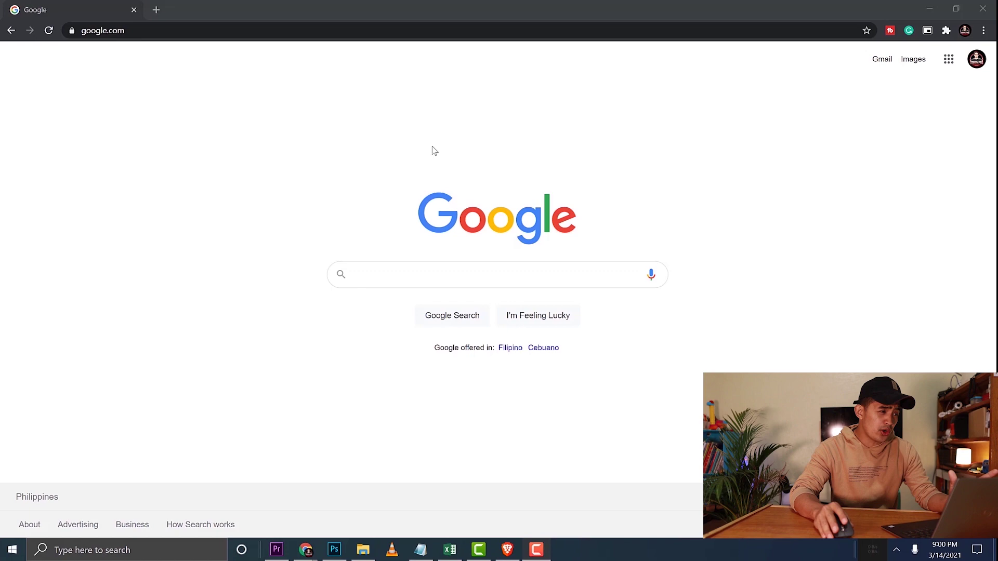
- Search Google for 'opendns' and open the official opendns.com result
click(231, 34)
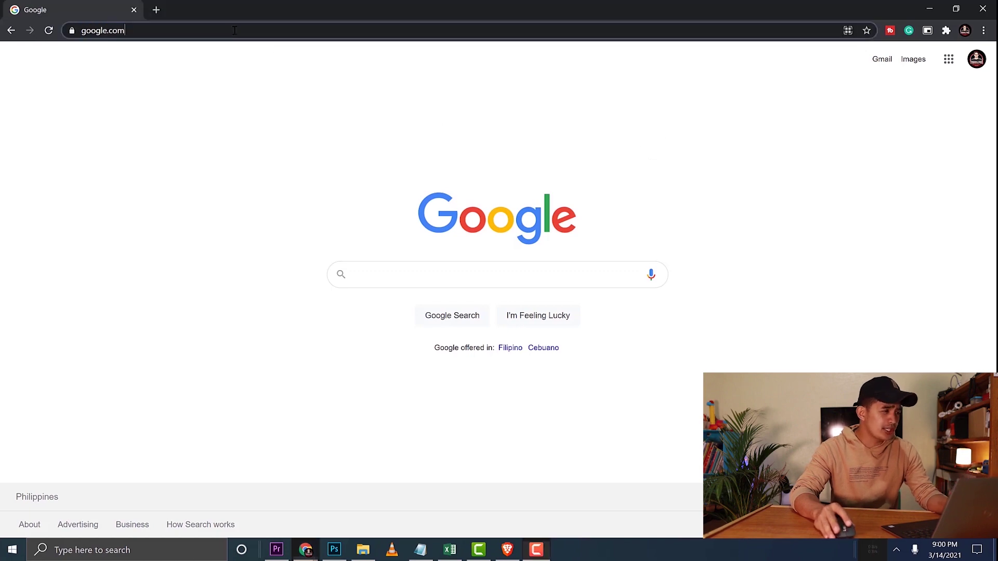
text(opendns)
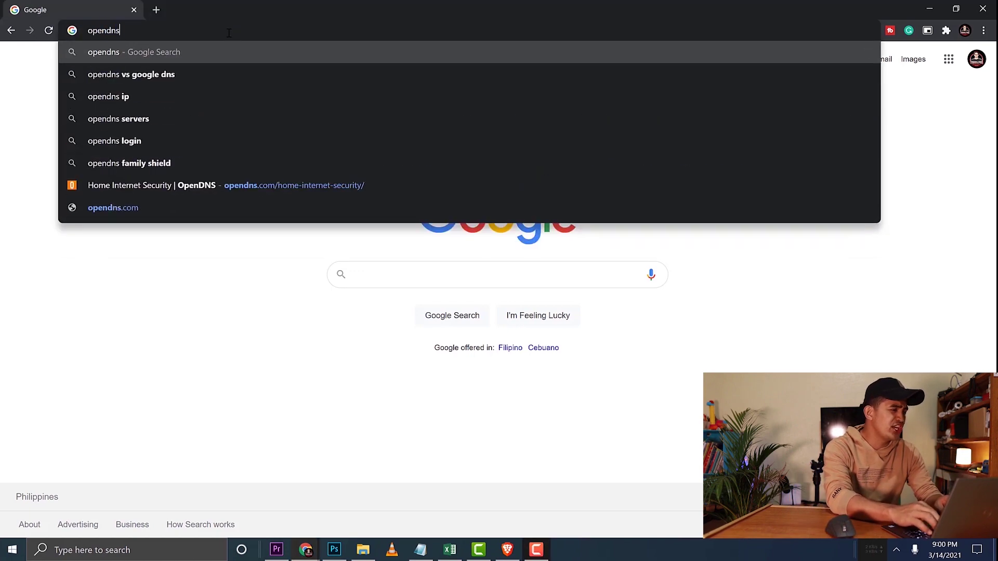
key(Return)
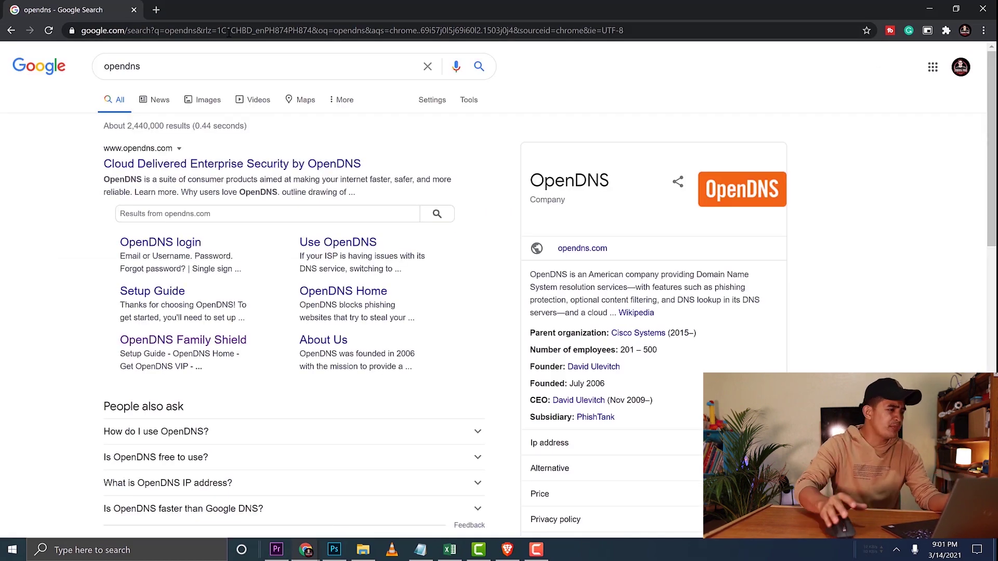
click(263, 163)
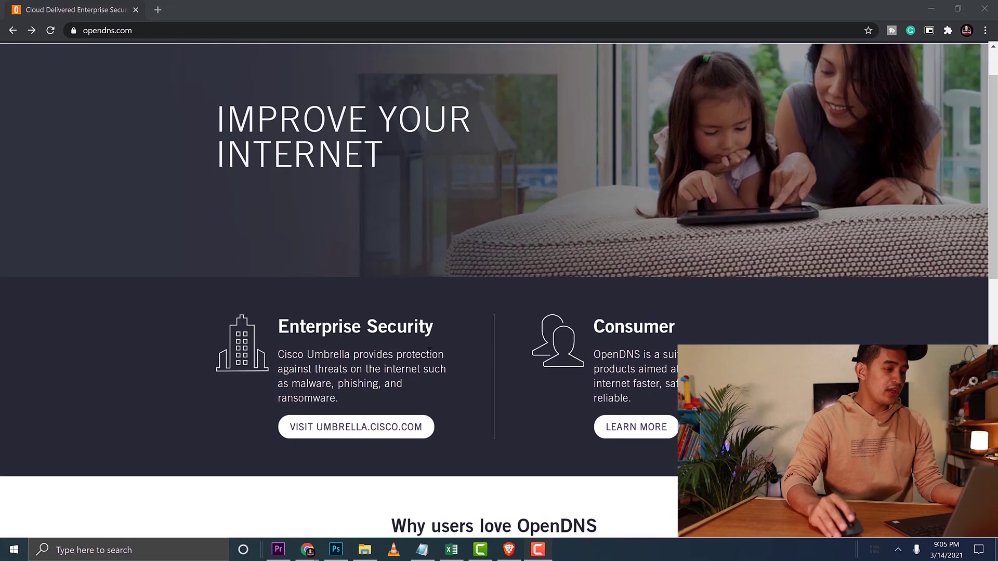
- Go to the CONSUMER home-security page and scroll through the Family Shield, Home, Home VIP and Umbrella Prosumer plans
scroll(431, 352, up, 1)
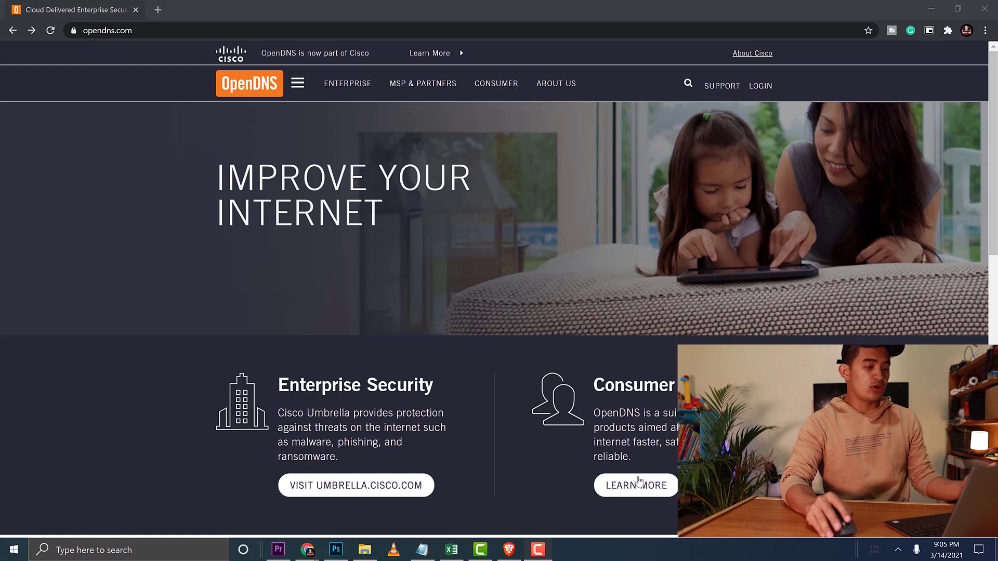
click(508, 85)
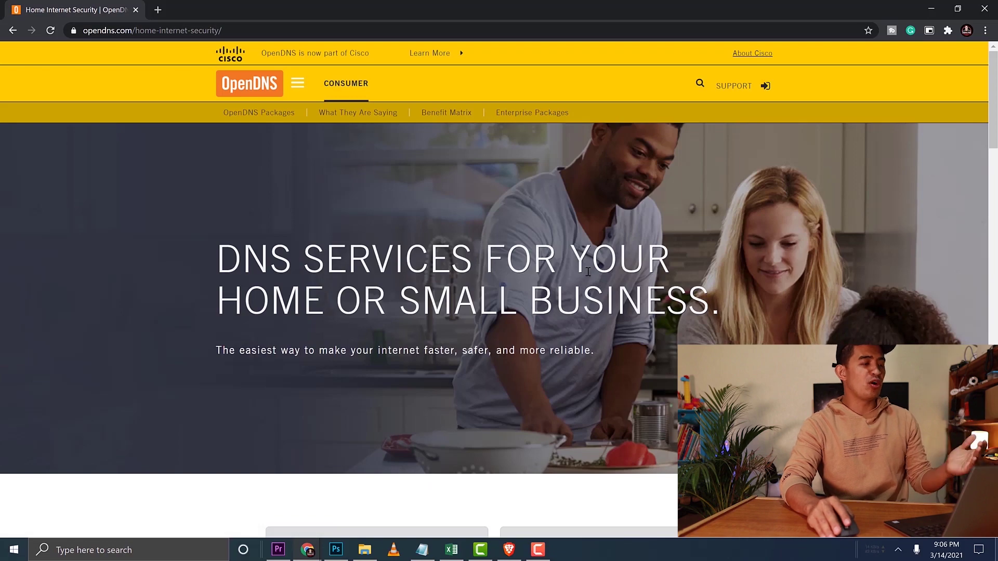
scroll(588, 271, down, 5)
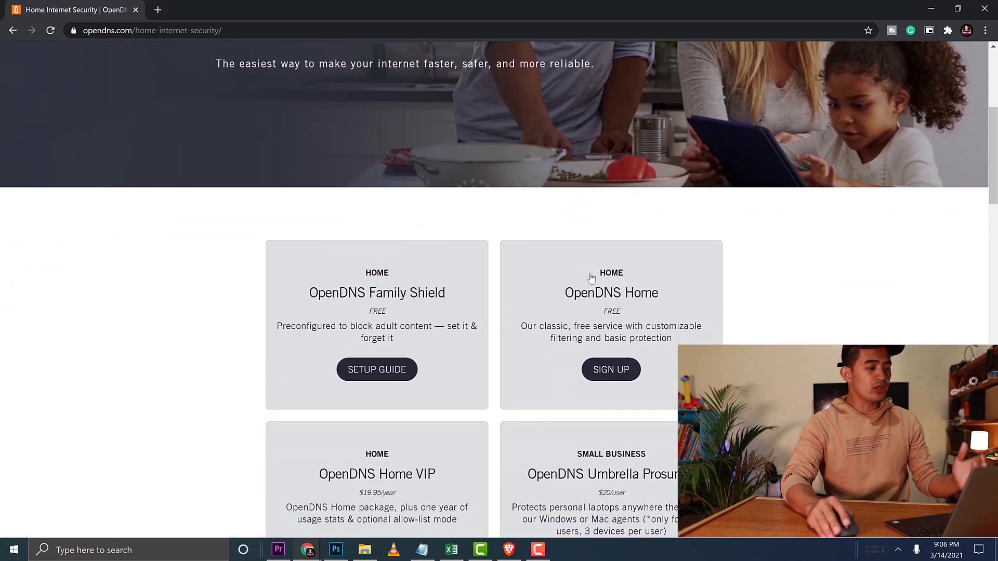
scroll(591, 278, down, 1)
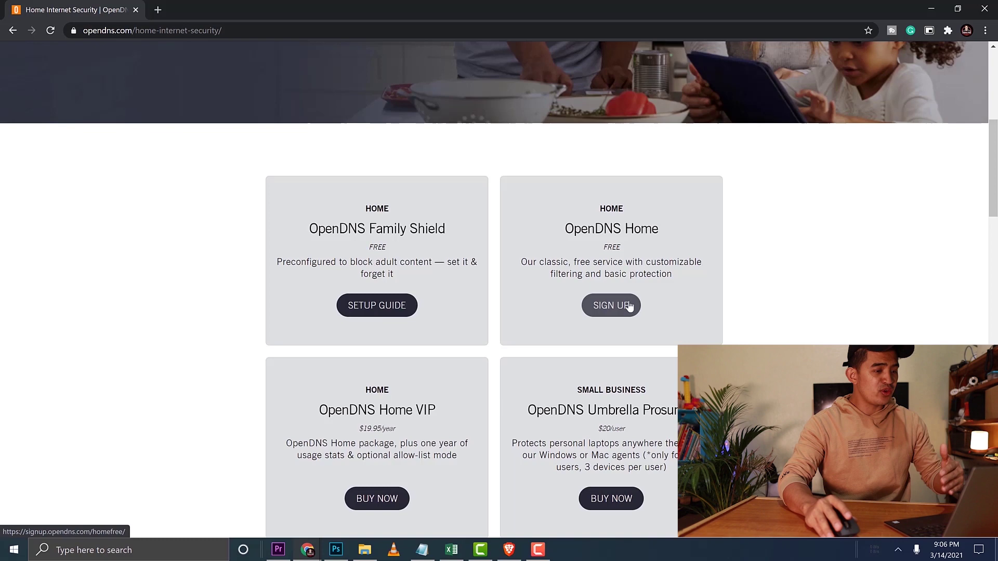
scroll(591, 326, down, 1)
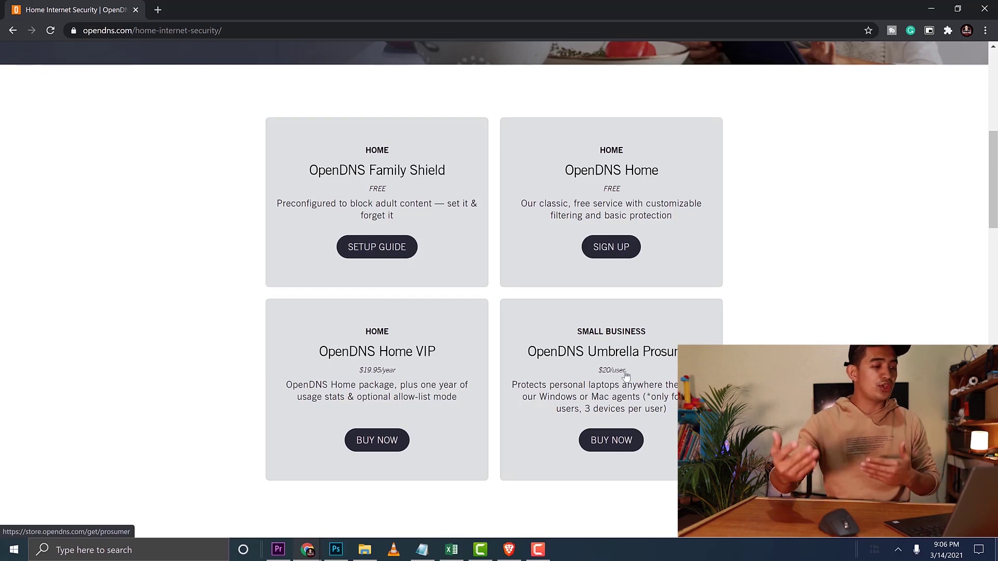
scroll(654, 285, up, 1)
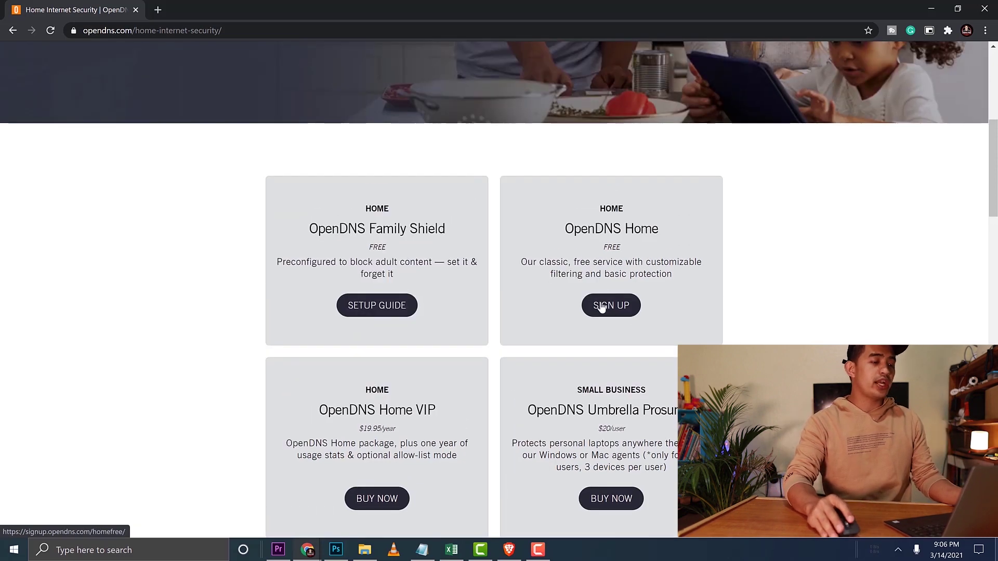
- Sign up for the free OpenDNS Home plan, filling in and submitting the account form
click(603, 308)
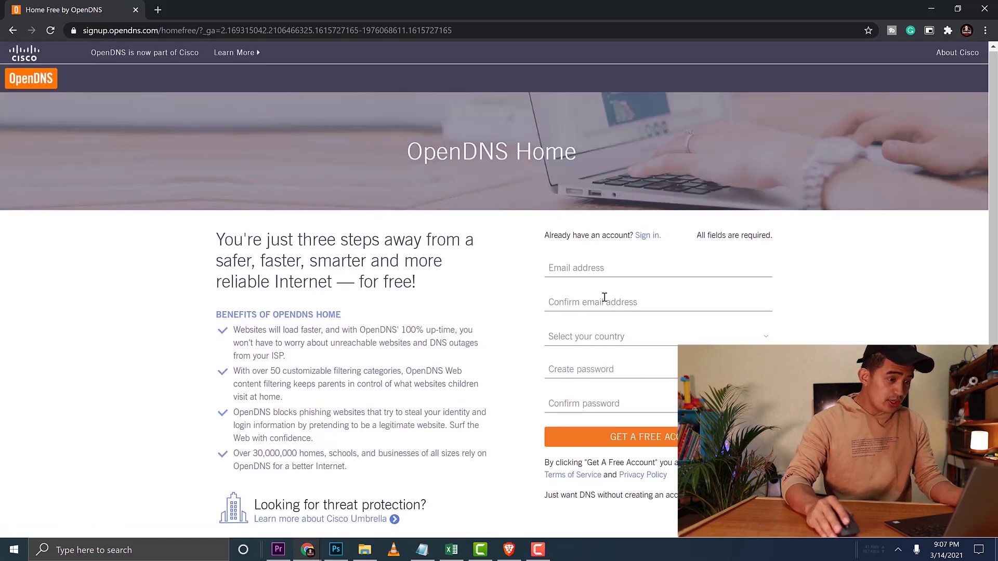
scroll(725, 330, down, 1)
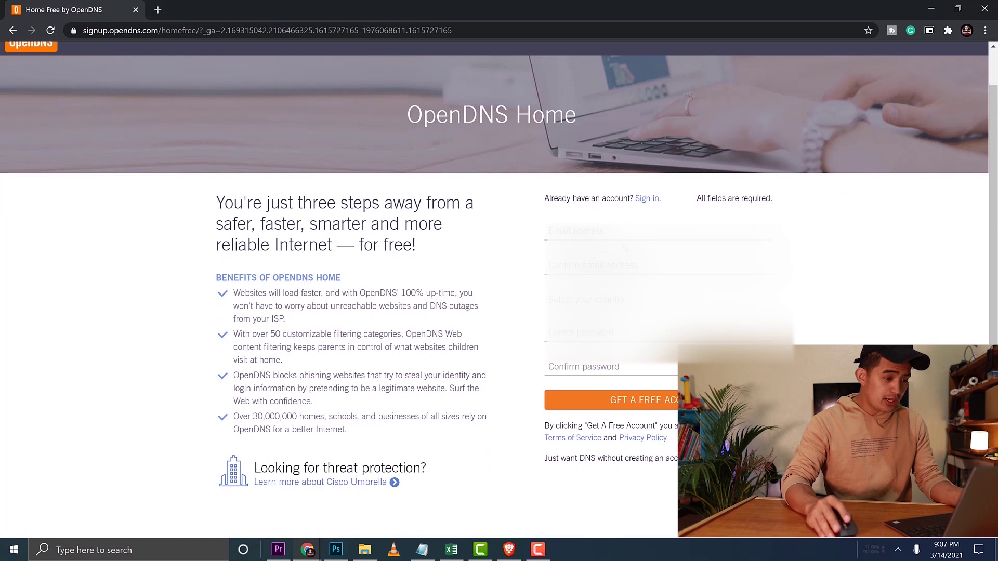
click(630, 232)
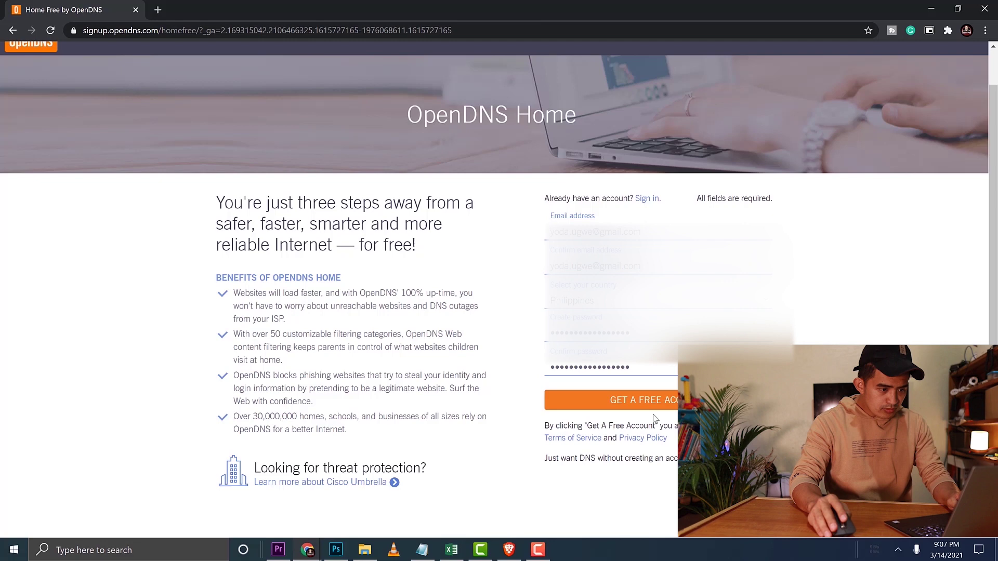
click(659, 409)
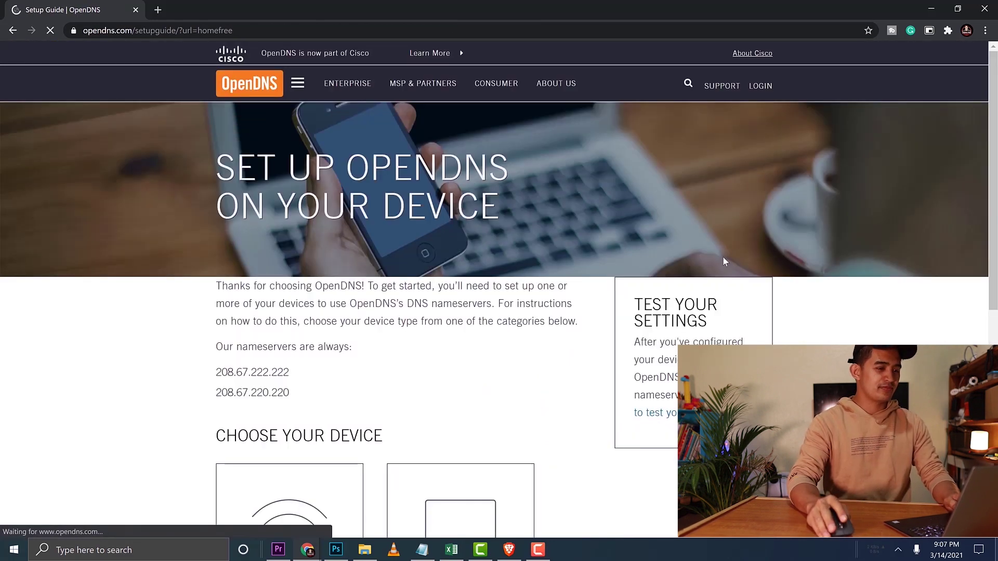
- In the Setup Guide, highlight nameservers 208.67.222.222 and 208.67.220.220
scroll(259, 201, down, 3)
drag(304, 200, 205, 202)
drag(303, 222, 217, 218)
click(406, 213)
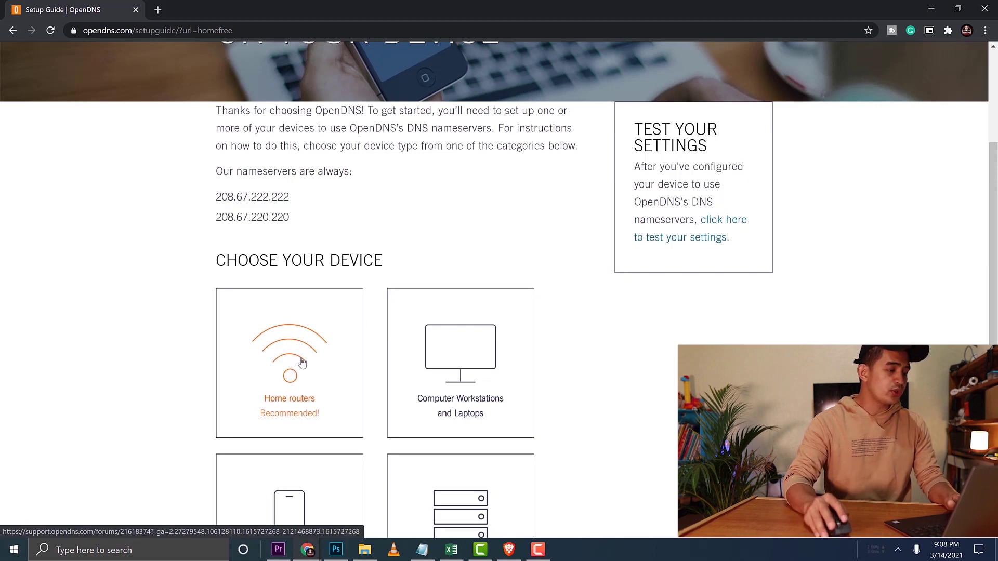
click(302, 363)
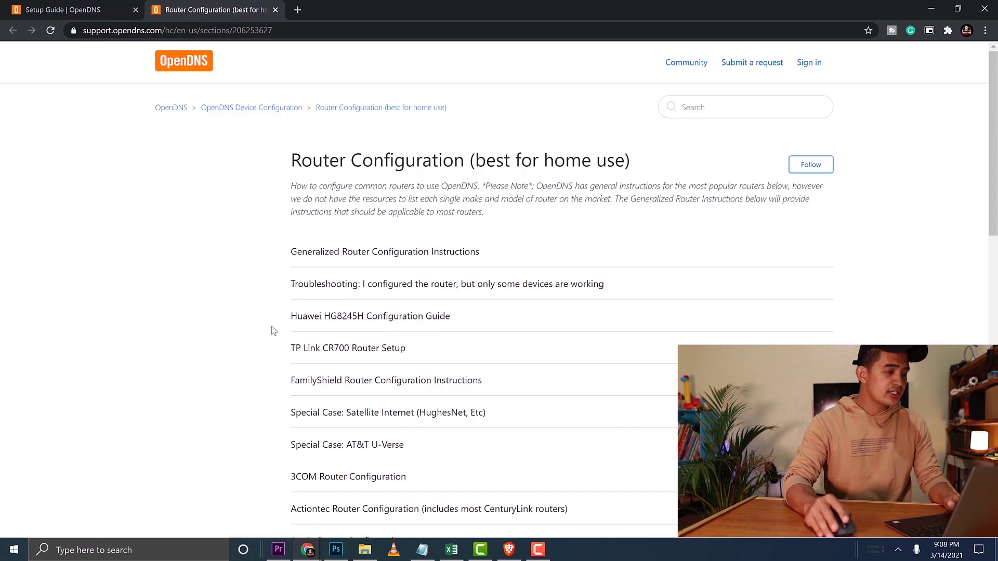
scroll(312, 318, down, 1)
scroll(328, 385, down, 1)
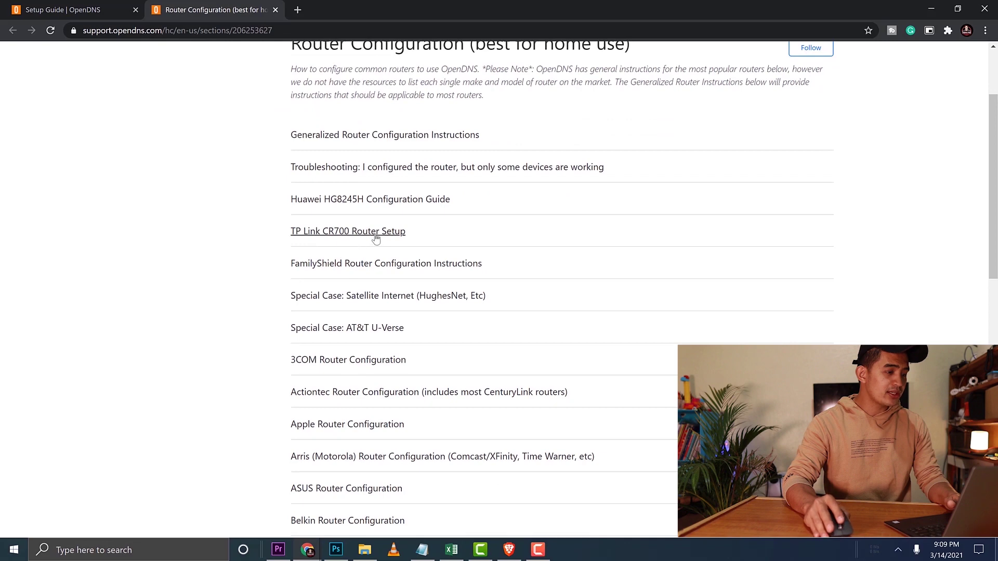
scroll(464, 278, down, 1)
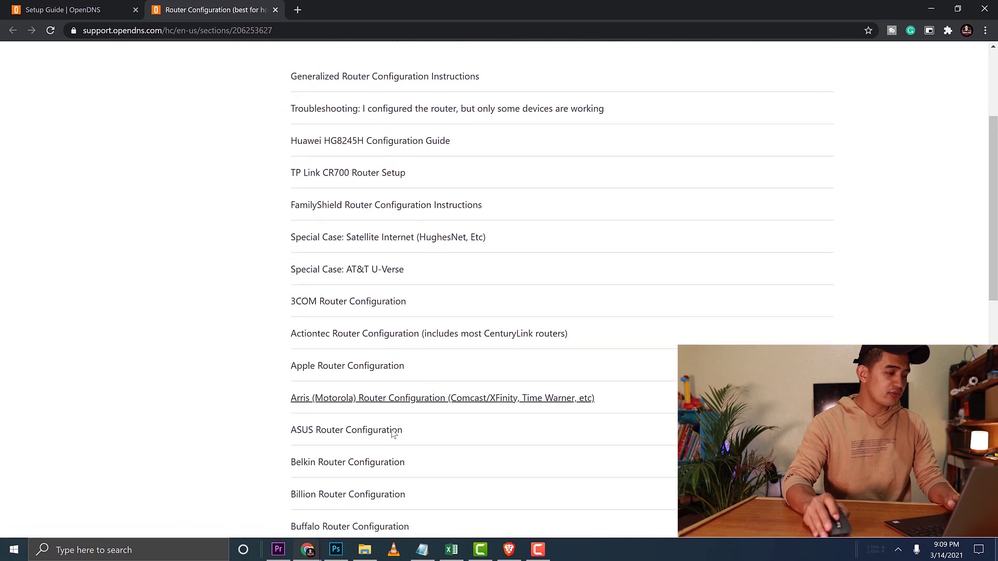
scroll(371, 442, down, 2)
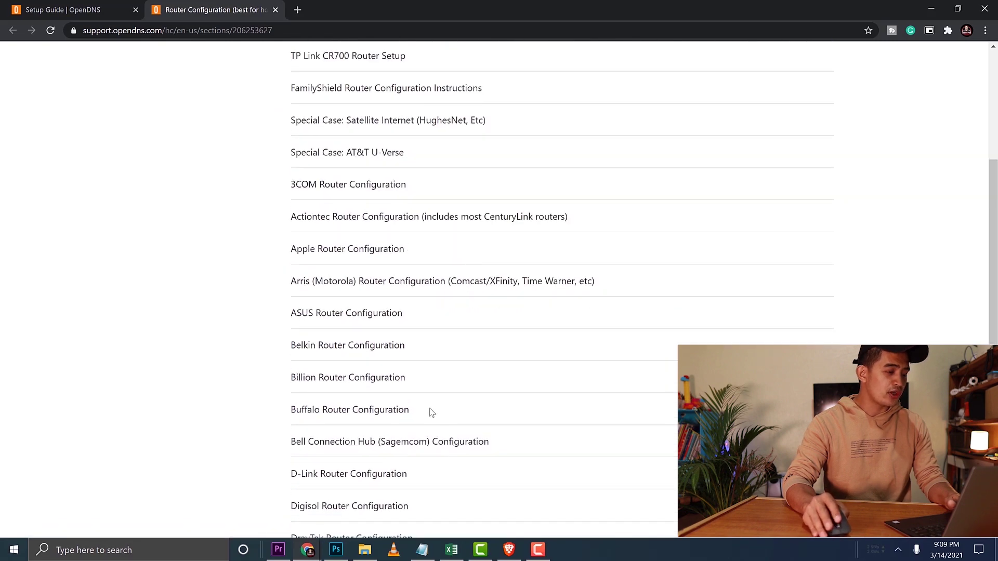
scroll(363, 405, down, 3)
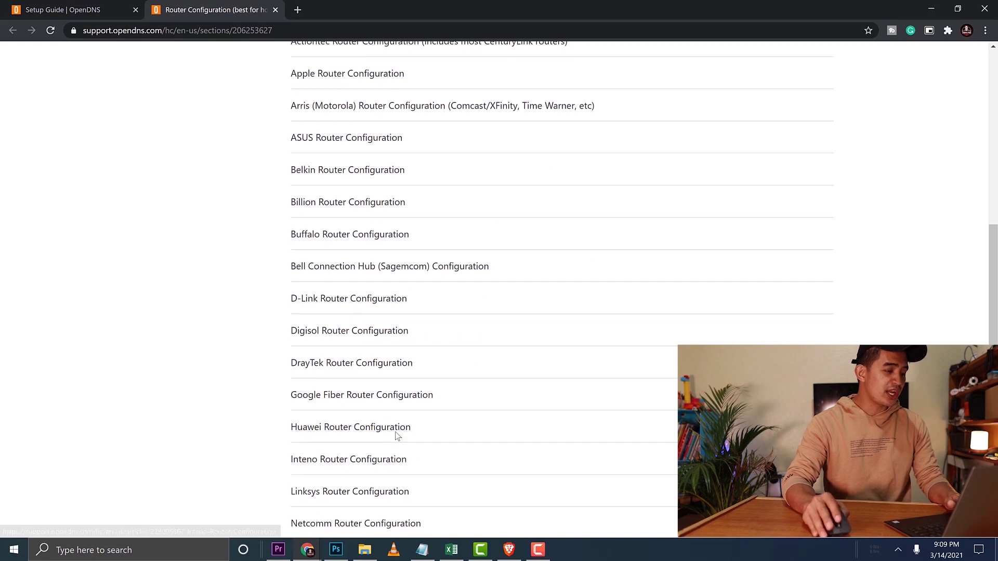
scroll(394, 431, up, 5)
scroll(322, 364, up, 3)
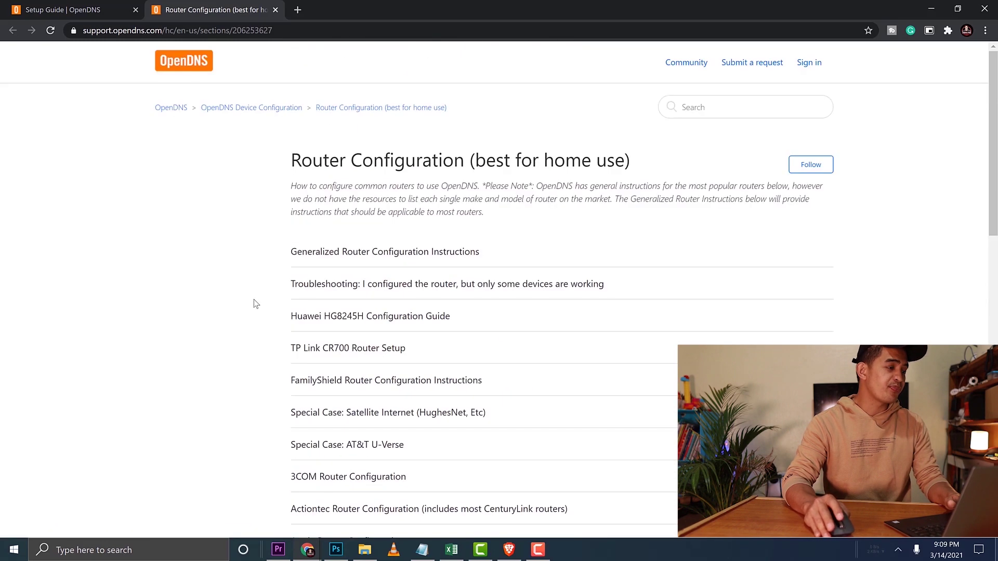
click(275, 10)
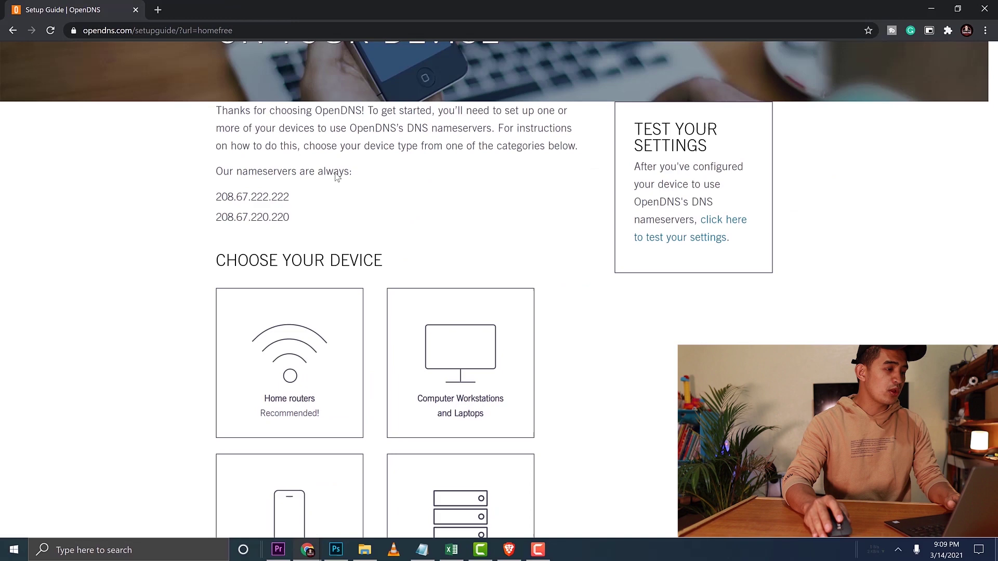
scroll(363, 312, up, 3)
scroll(395, 343, down, 1)
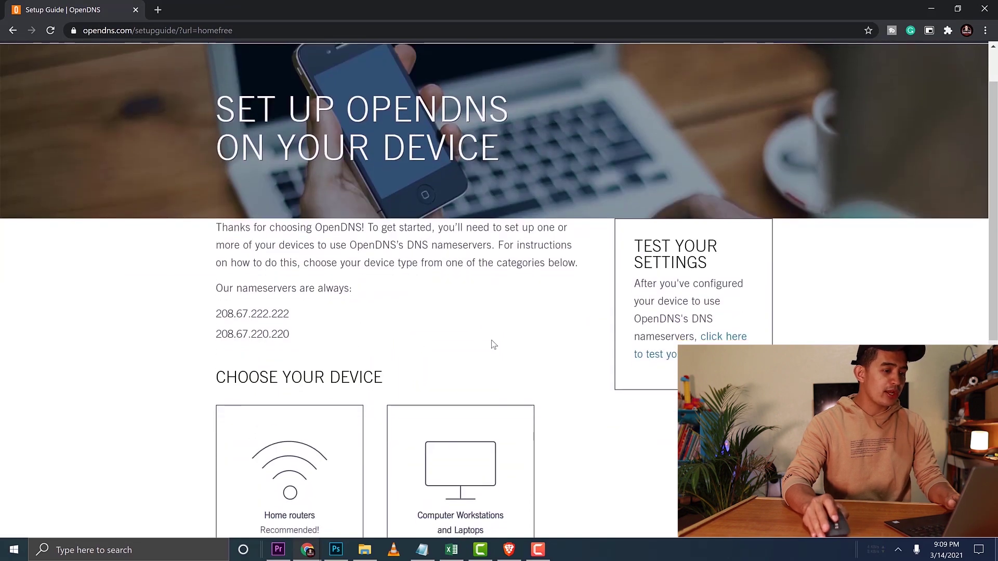
key(F5)
- Log in to the OpenDNS Dashboard with the account e-mail and password
click(760, 86)
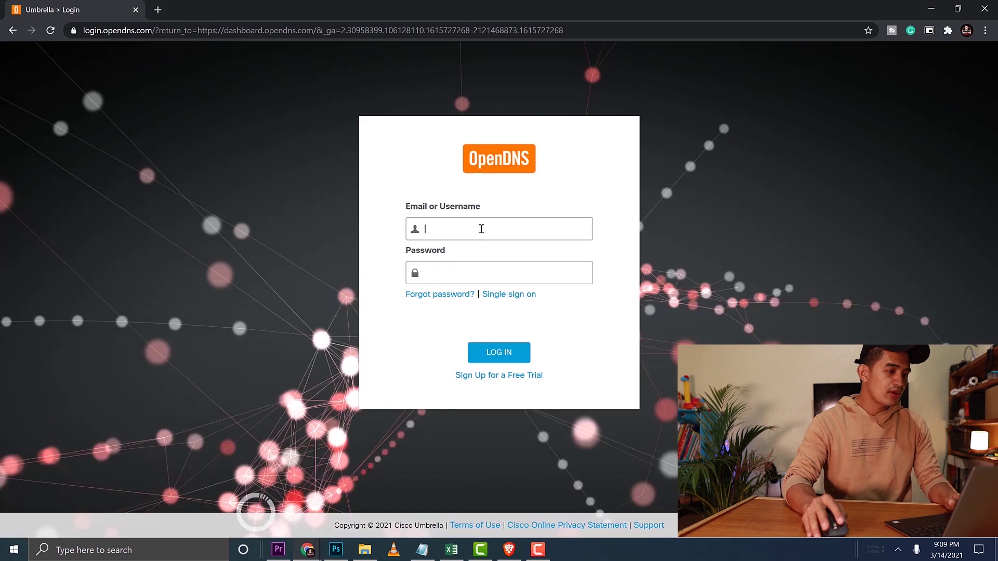
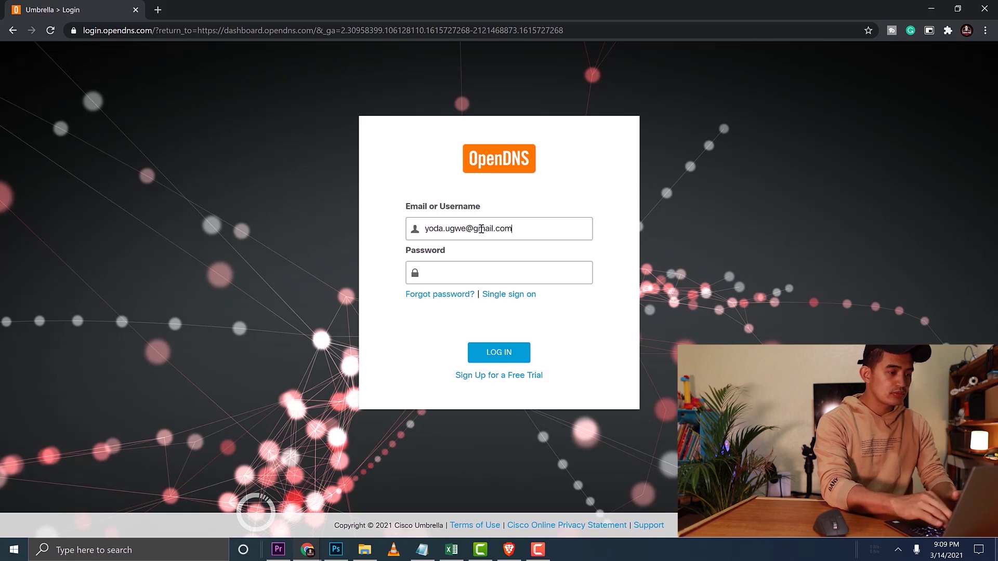
key(Tab)
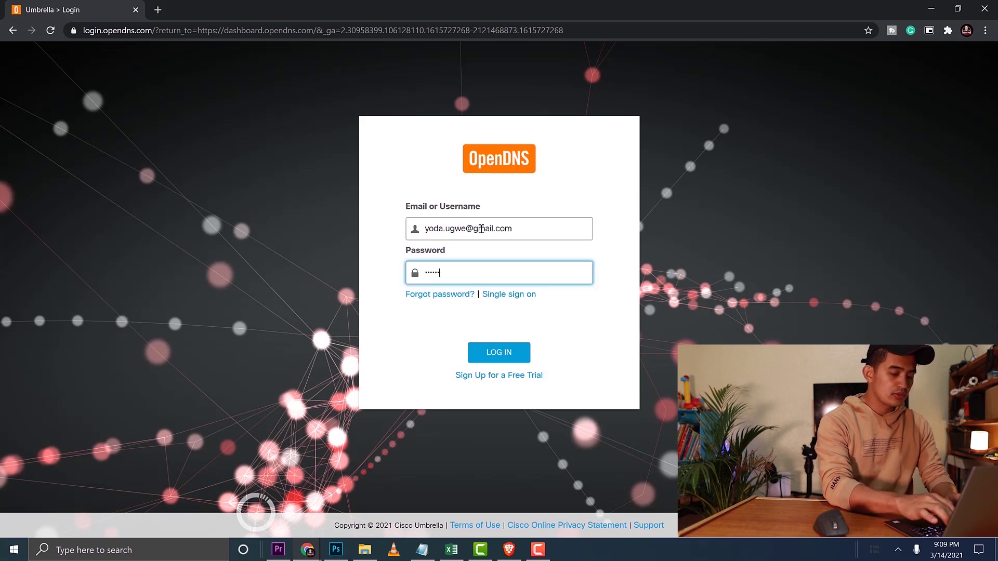
text(**)
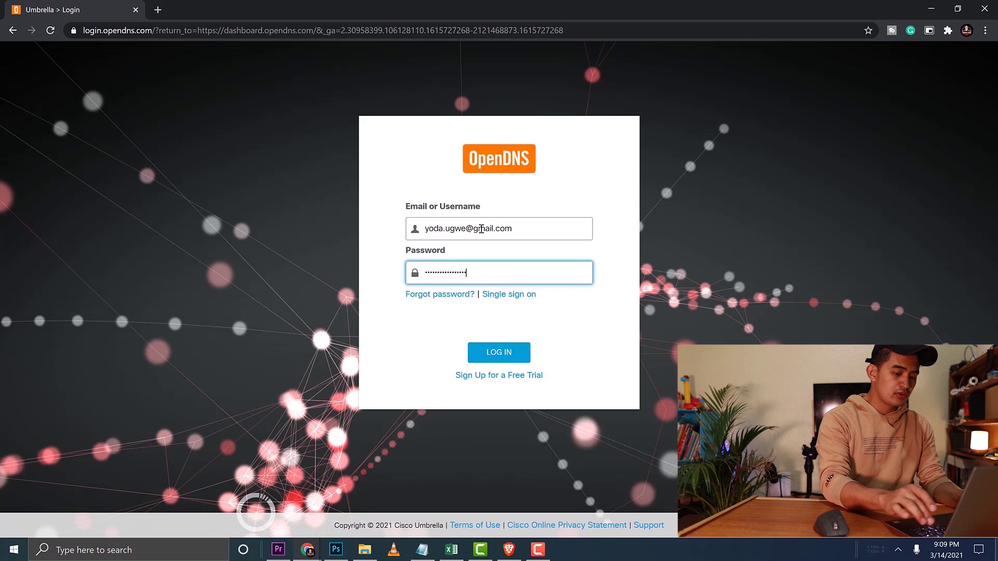
key(Return)
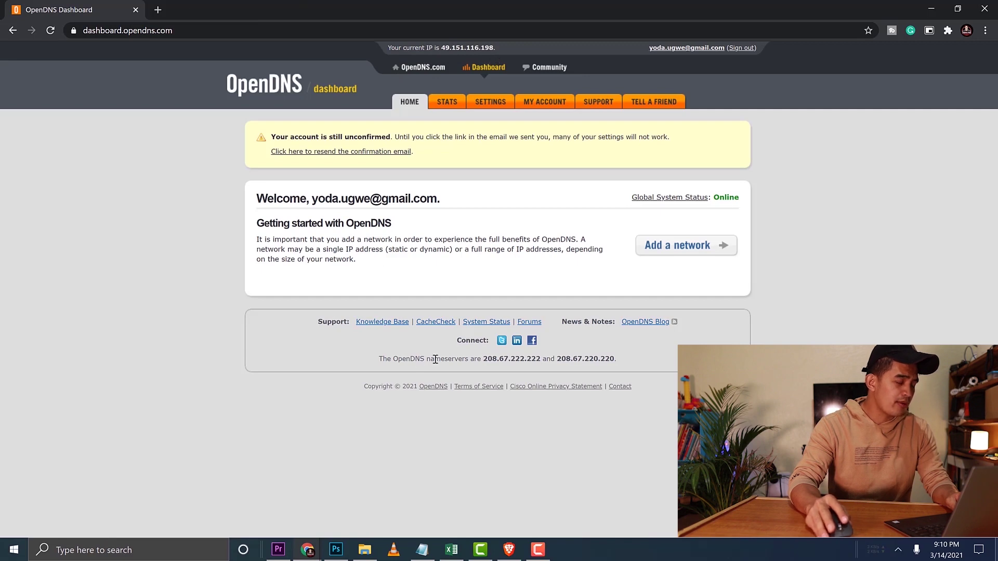
- In a new tab, open the '[OpenDNS] Confirm your OpenDNS registration' email in Gmail and follow its link
click(158, 10)
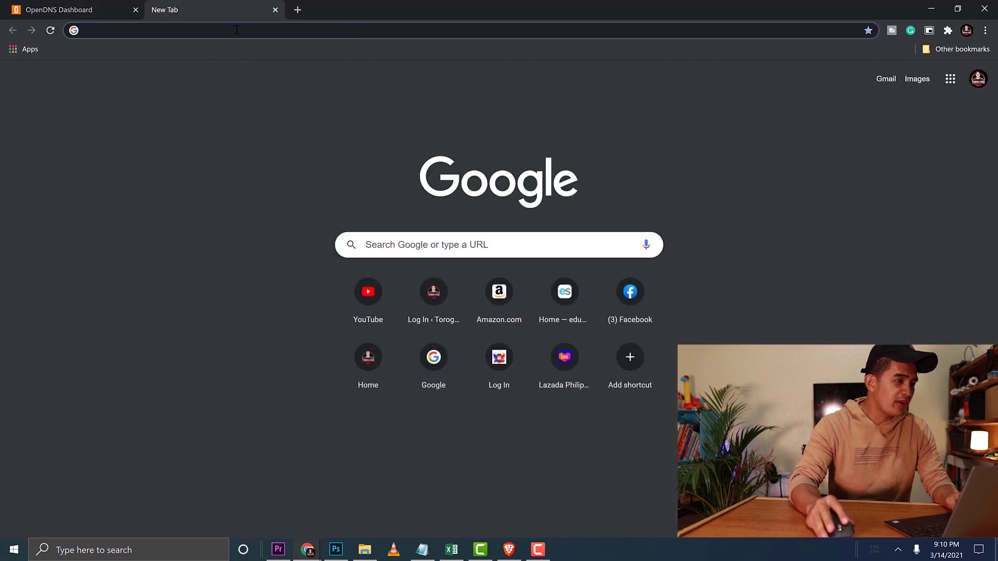
click(886, 78)
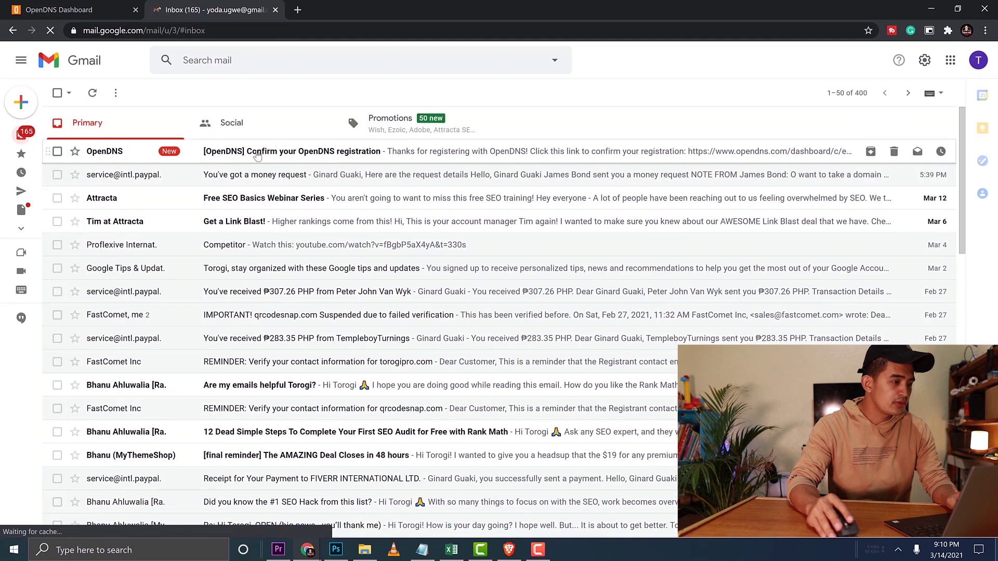
click(257, 156)
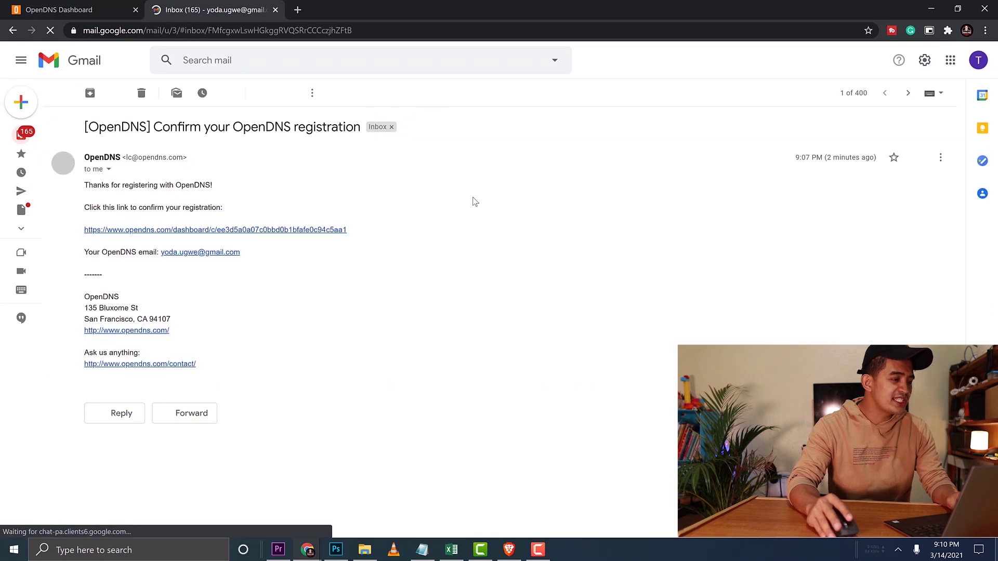
click(167, 231)
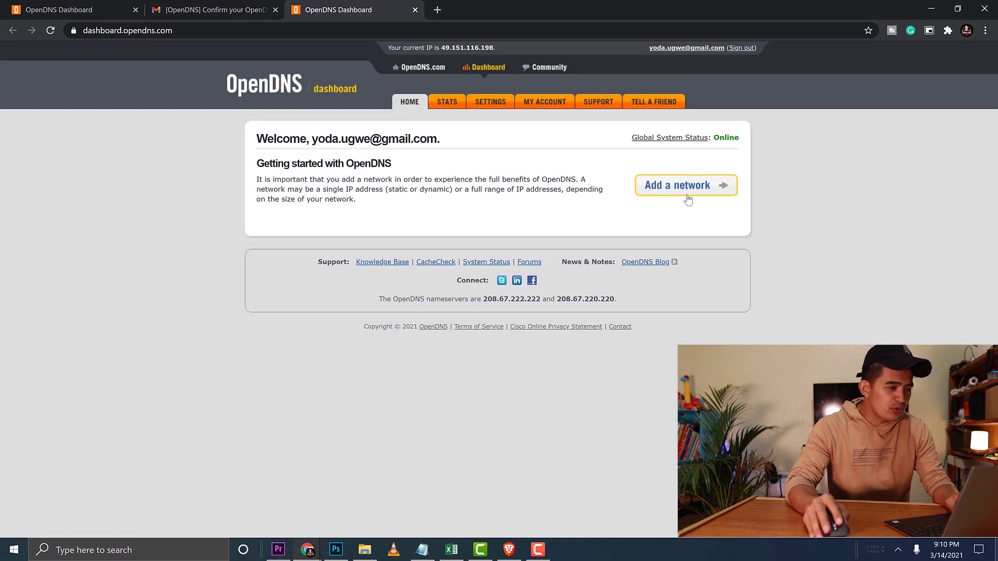
- Add IP 49.151.116.198 as a dynamic network with the friendly name 'Home Office'
click(663, 188)
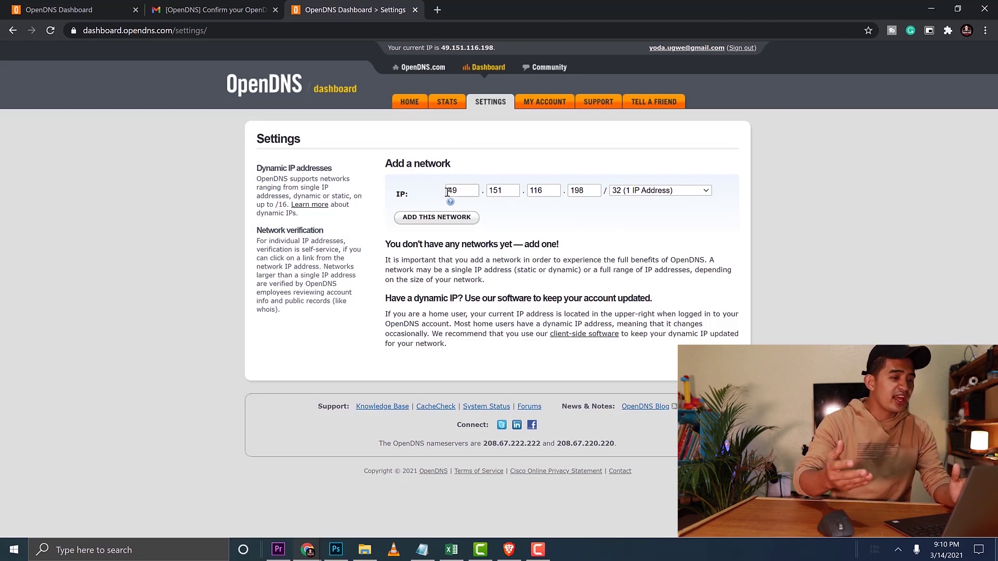
drag(440, 50, 498, 49)
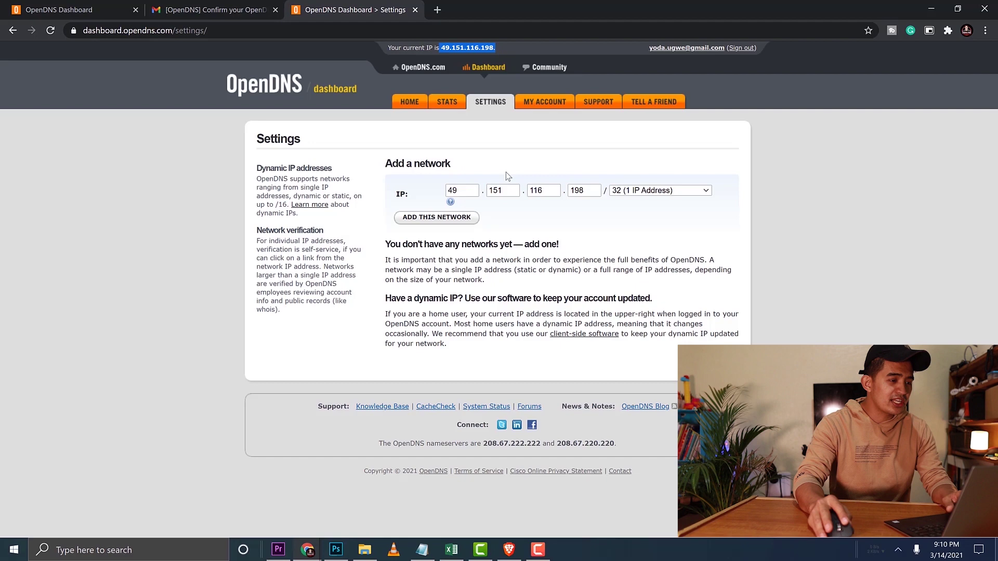
click(440, 219)
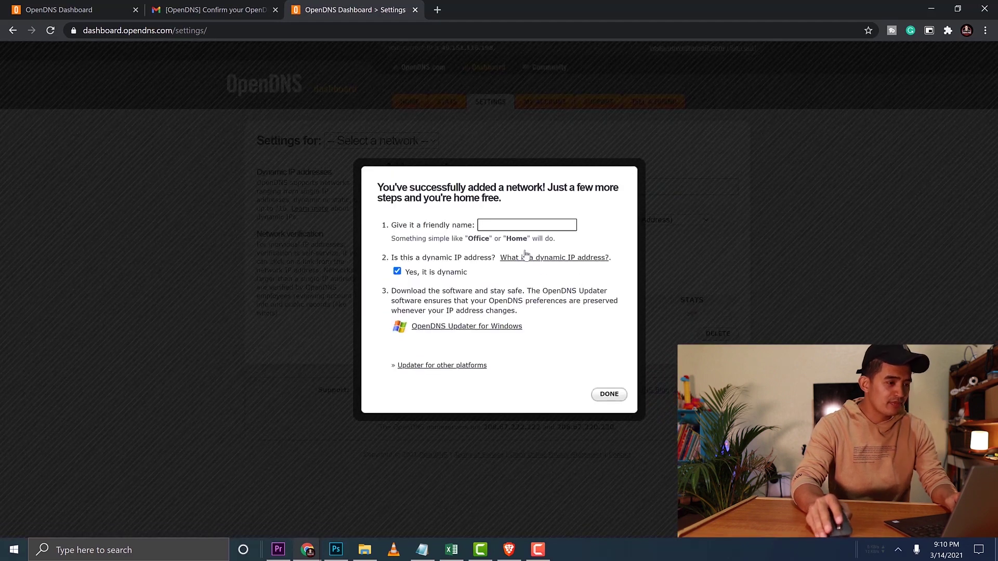
click(508, 225)
text(Home)
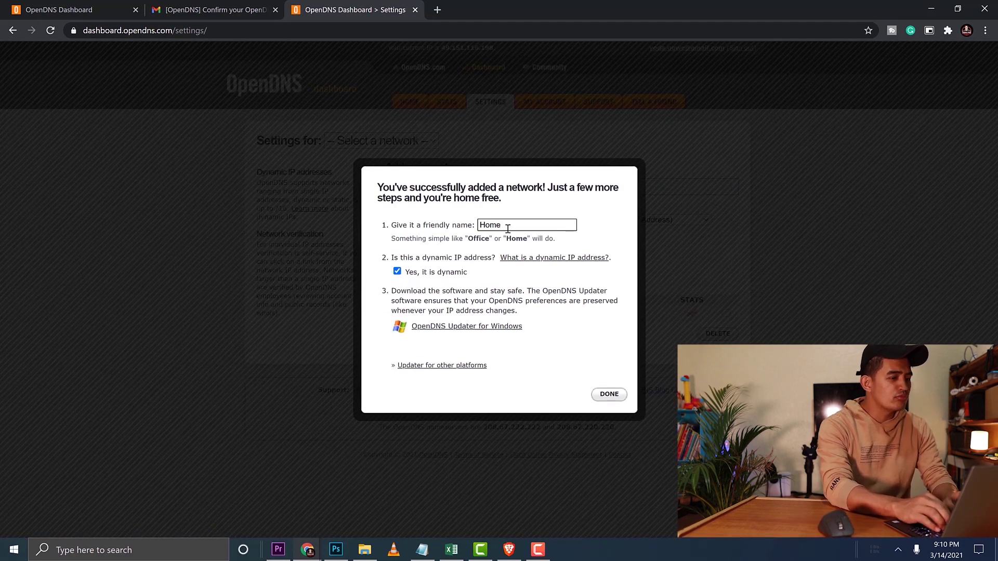
text( Offi)
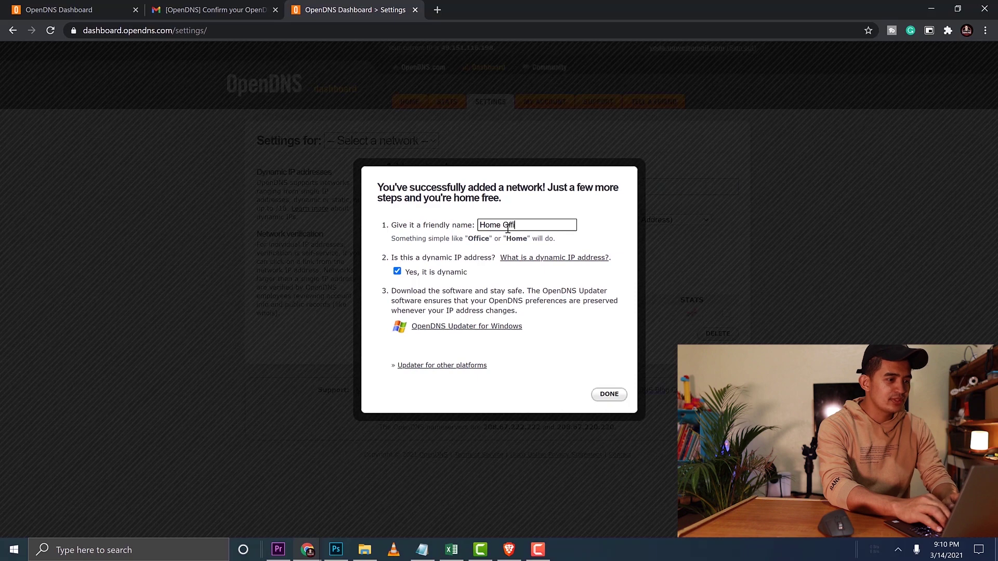
text(ce)
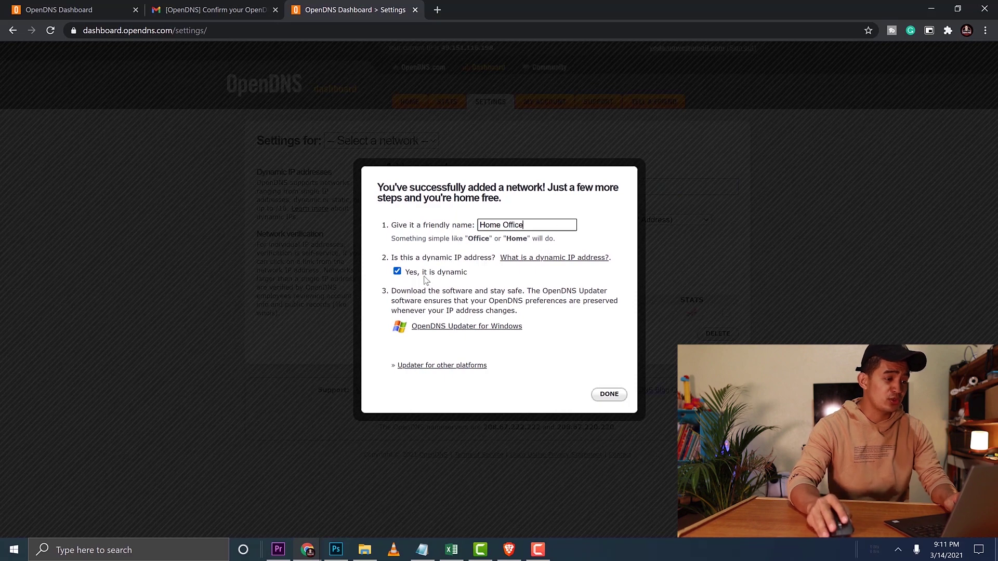
click(609, 394)
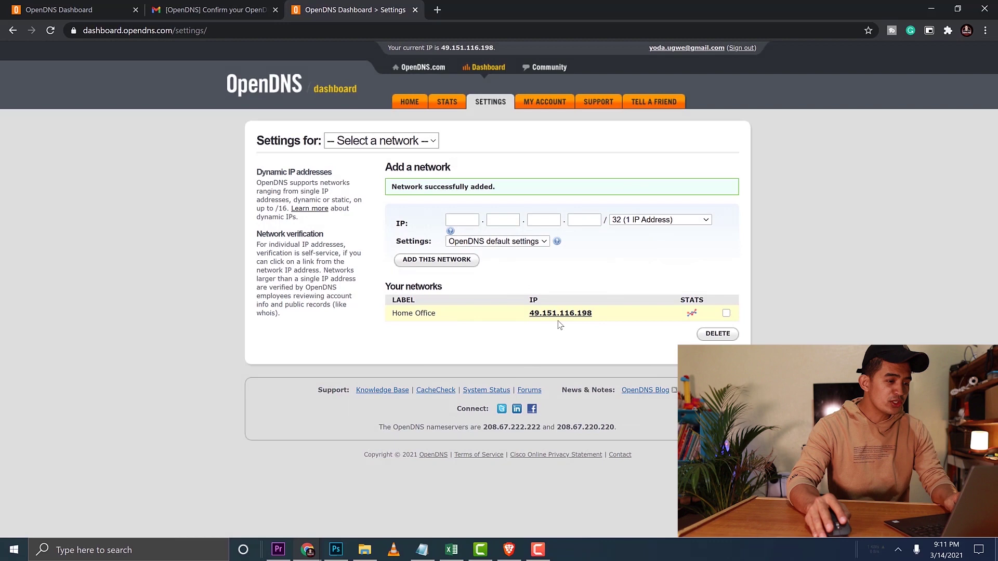
- Open the Home Office network's Web Content Filtering settings and dismiss the category popup
click(559, 314)
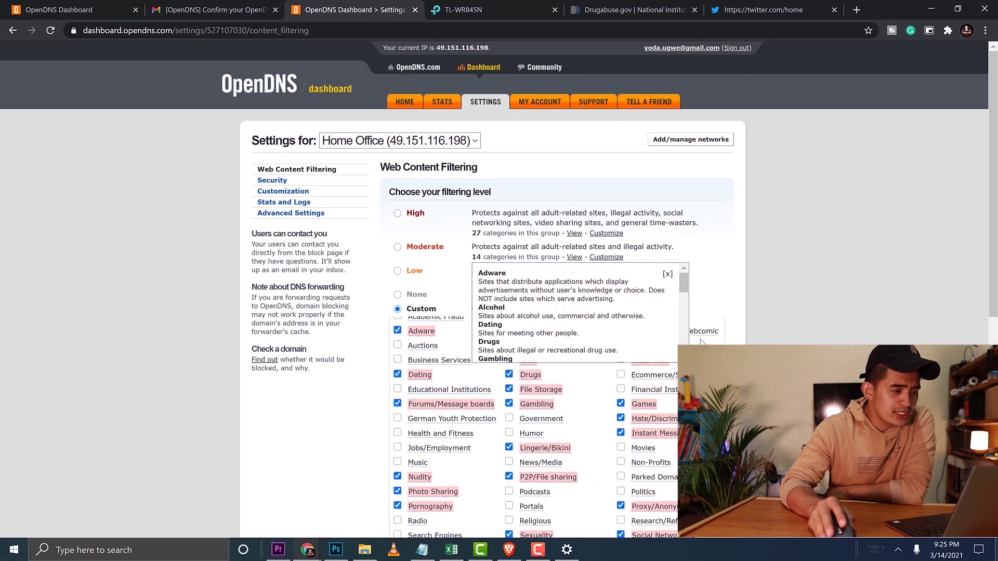
click(667, 274)
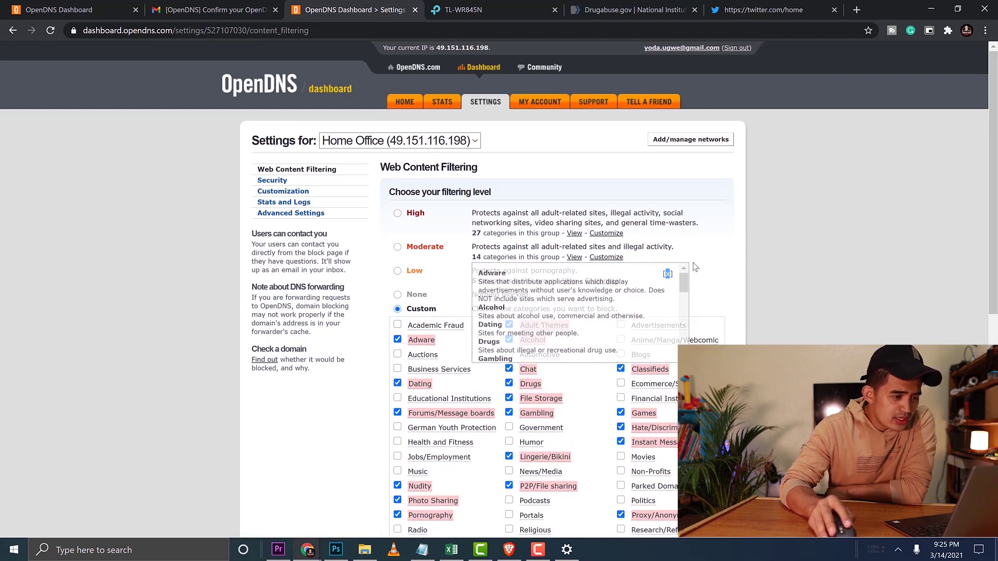
scroll(508, 362, down, 2)
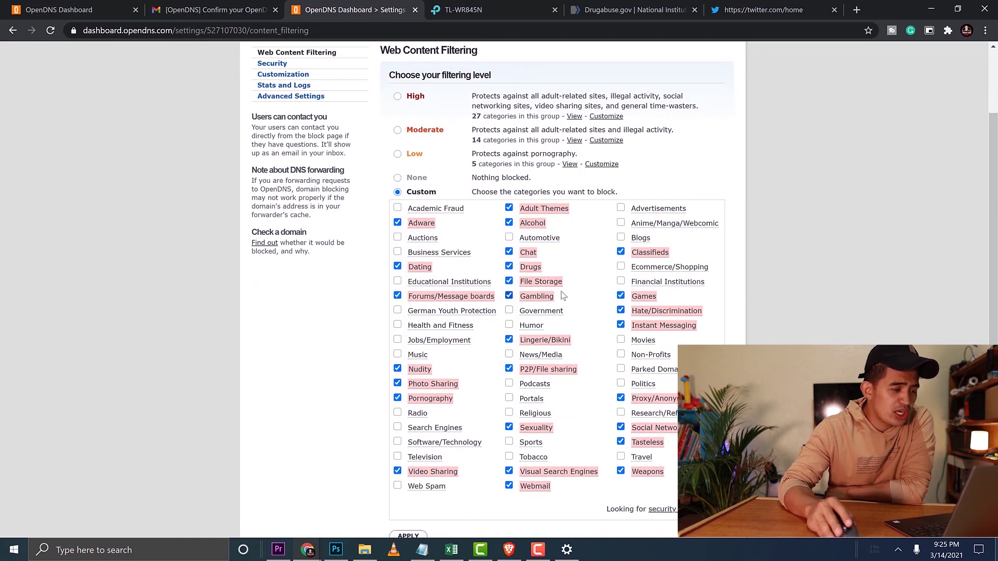
scroll(645, 312, down, 2)
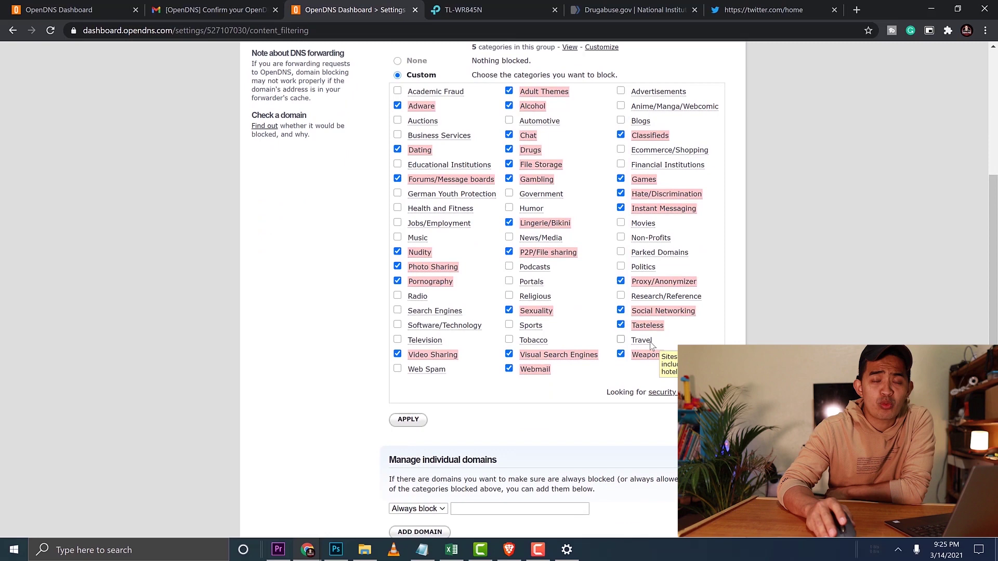
scroll(594, 341, up, 4)
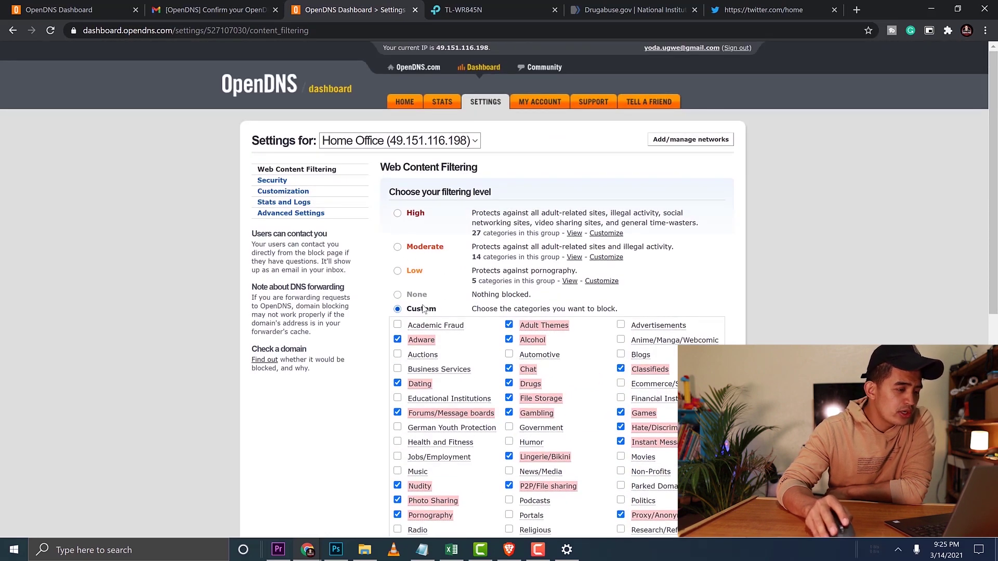
- Switch the filtering level to Low and review the categories it blocks
click(398, 272)
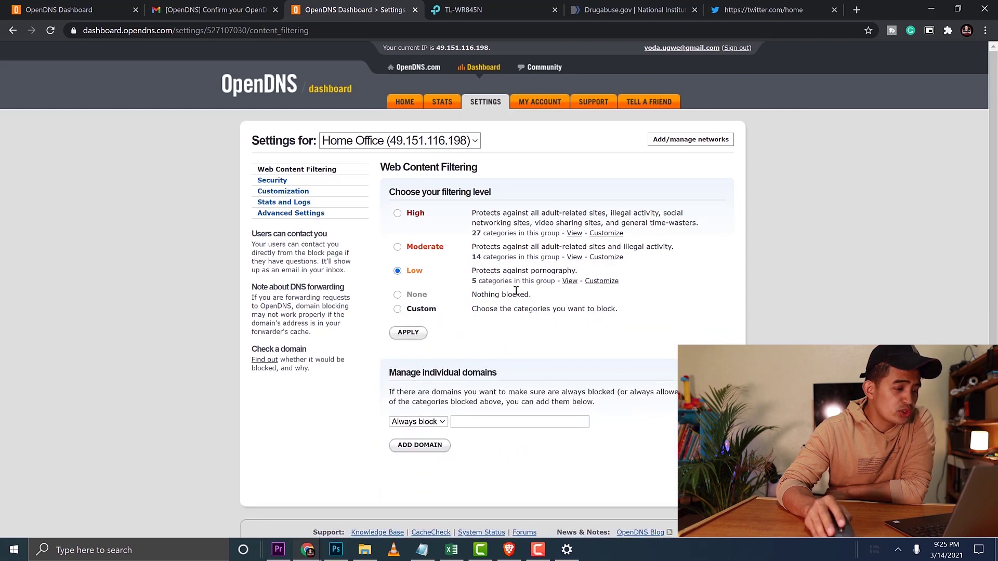
scroll(598, 289, down, 1)
click(569, 223)
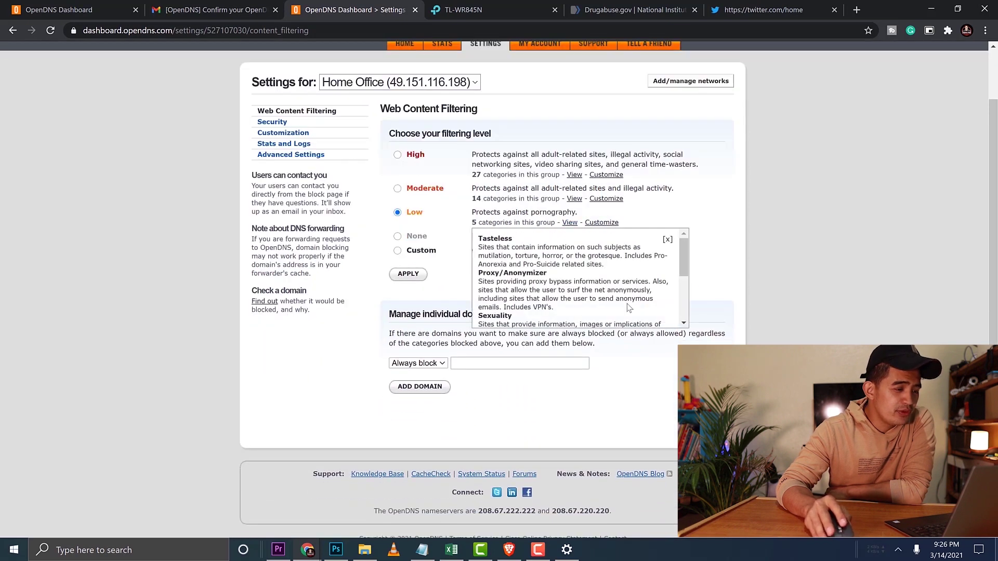
scroll(595, 267, down, 4)
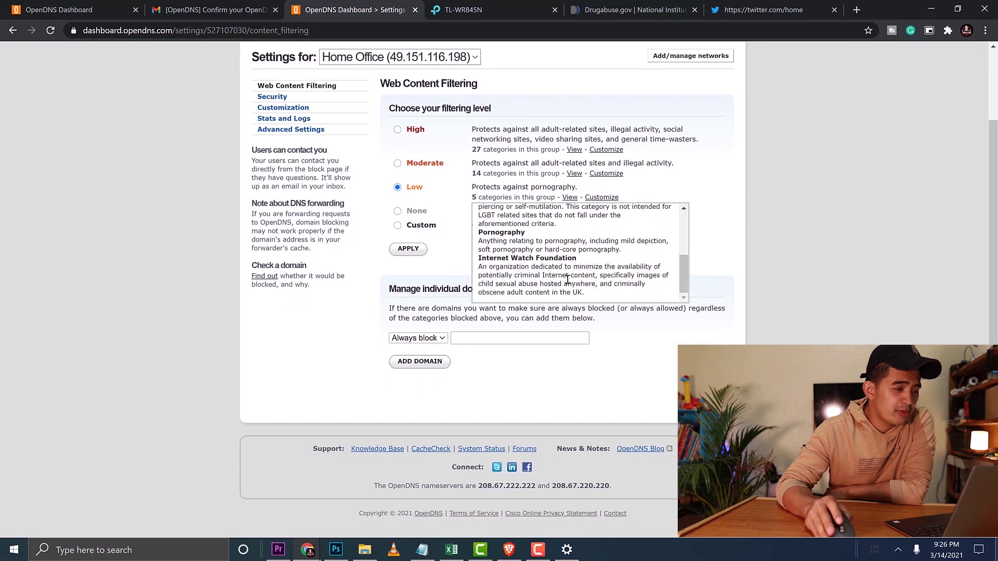
scroll(568, 281, up, 5)
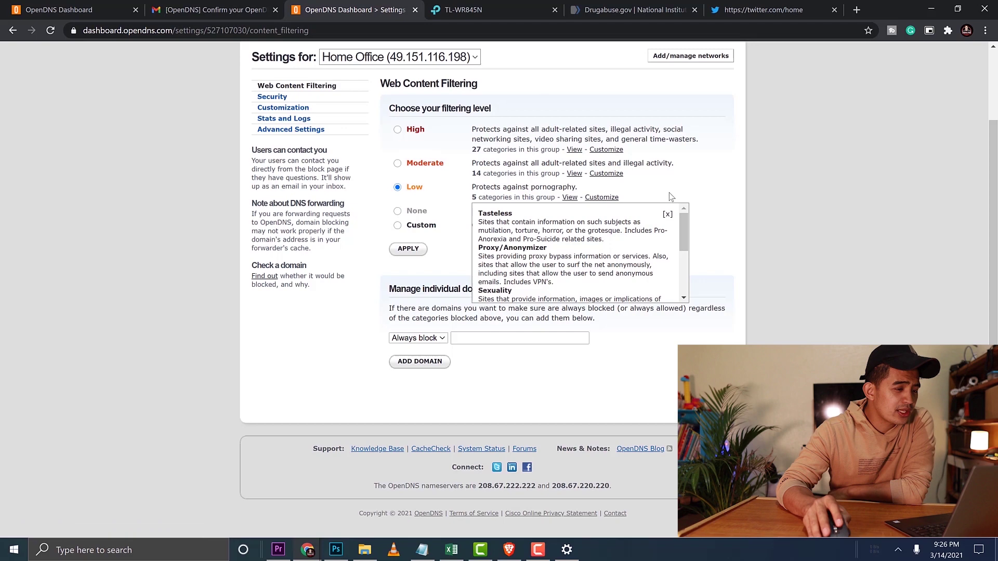
click(668, 215)
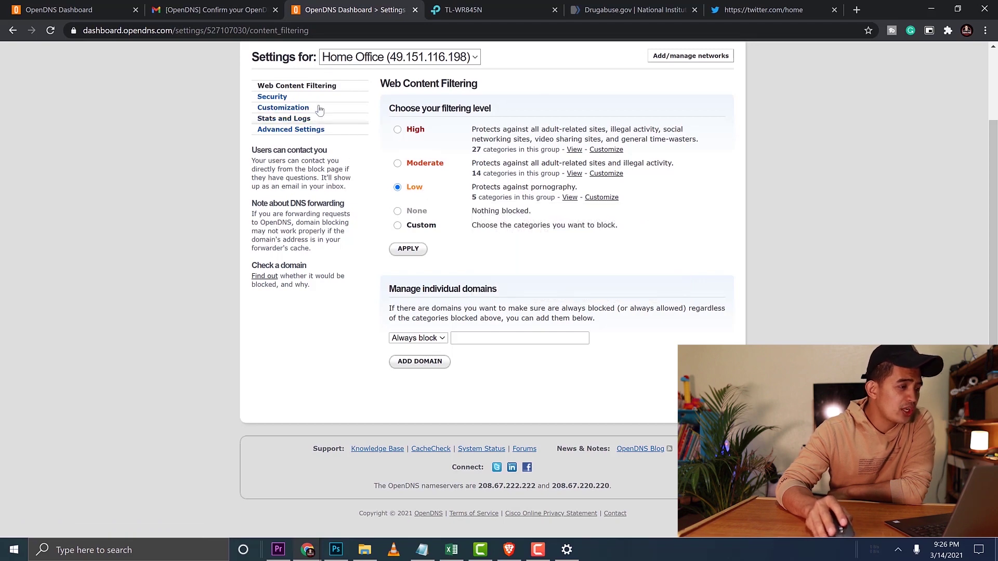
scroll(273, 145, up, 1)
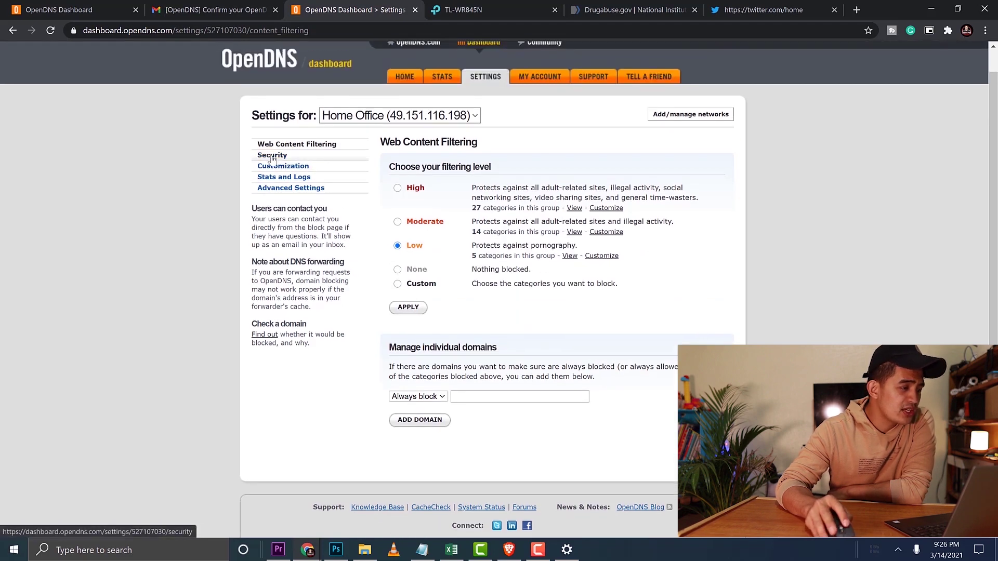
- Check the Security settings show malware/botnet and phishing protection enabled, then go to Customization
click(271, 156)
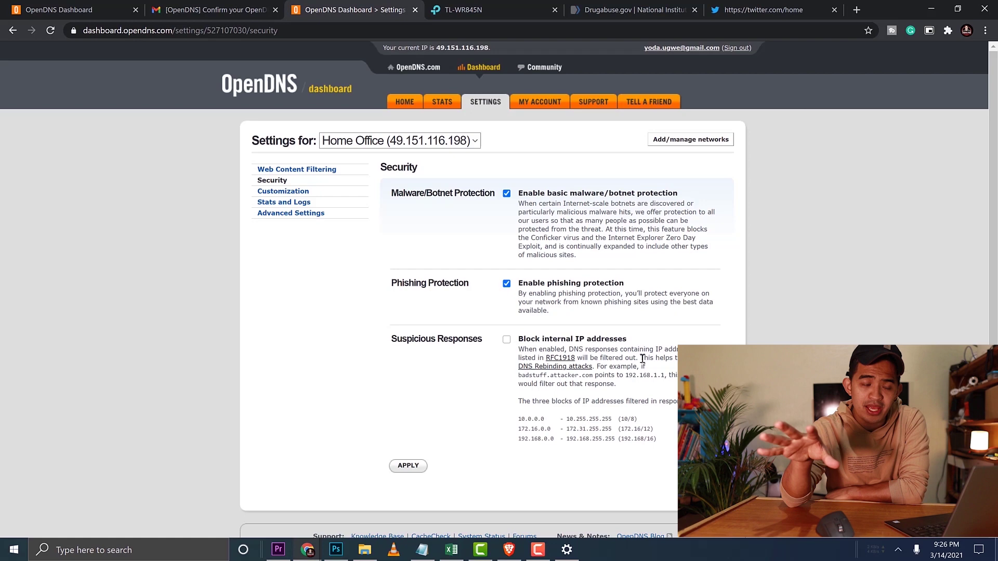
drag(525, 417, 505, 429)
click(662, 454)
click(542, 418)
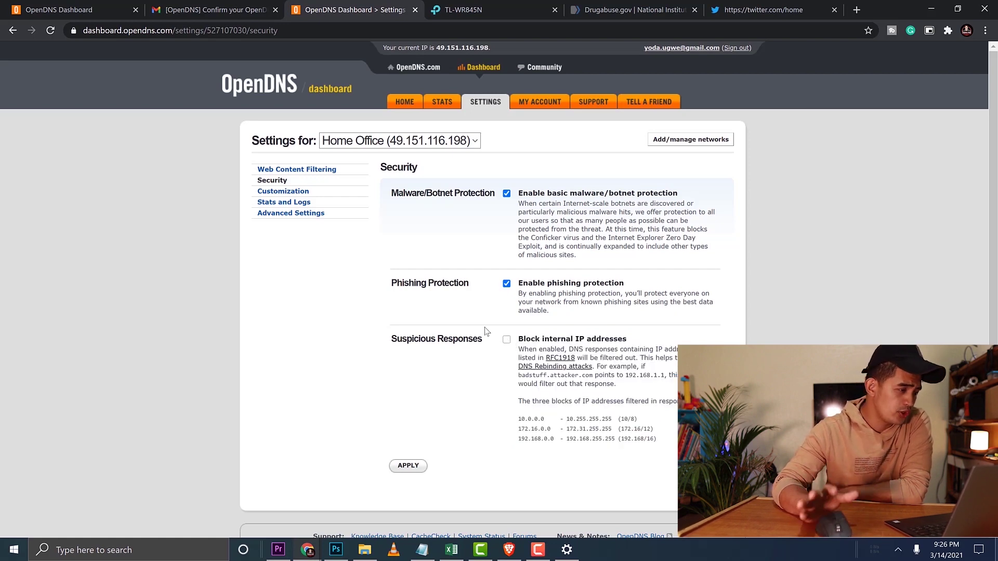
click(291, 192)
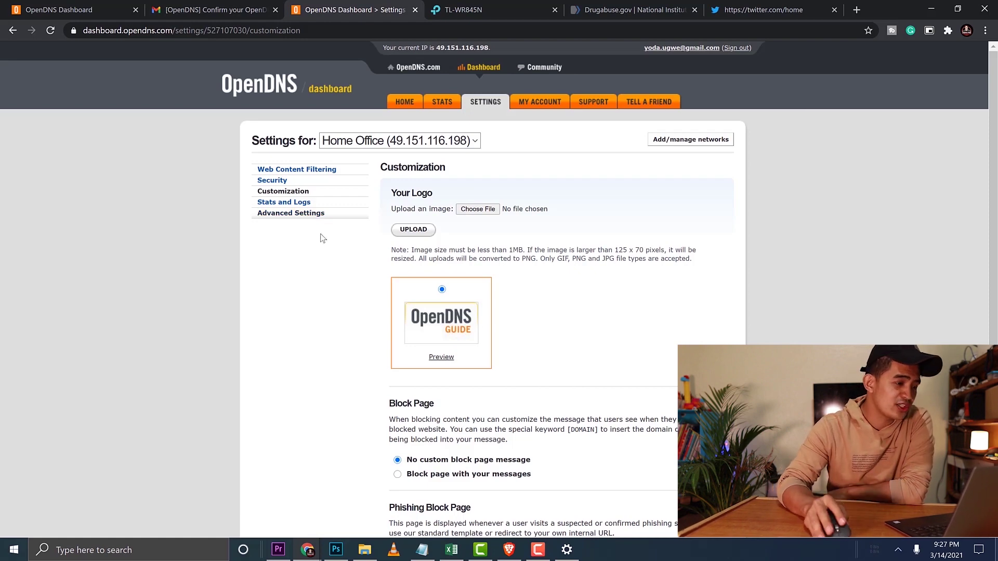
- Try uploading a custom logo image on the Customization page
click(419, 234)
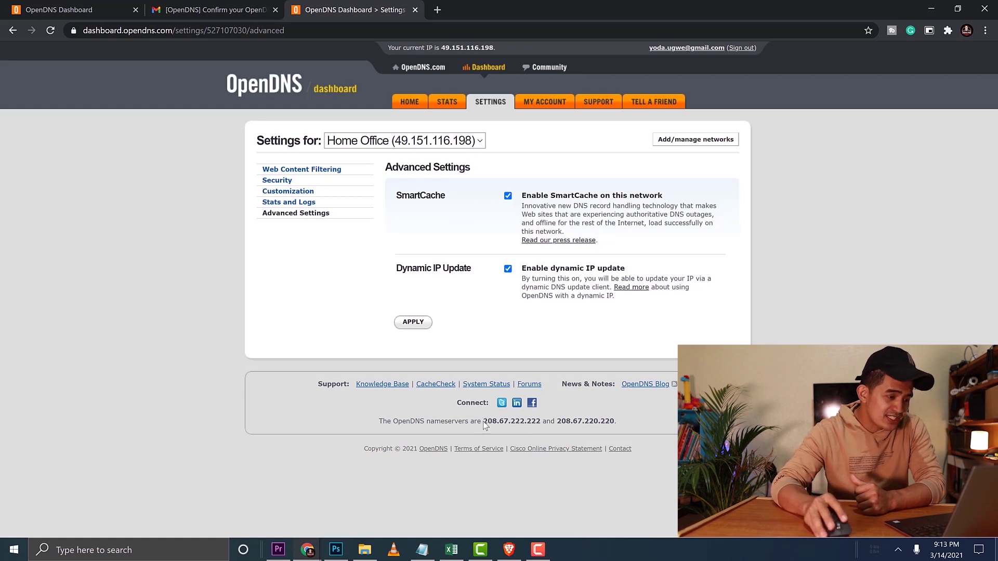
- Highlight nameserver 208.67.222.222, then launch Command Prompt via a 'cmd' search
drag(484, 424, 542, 423)
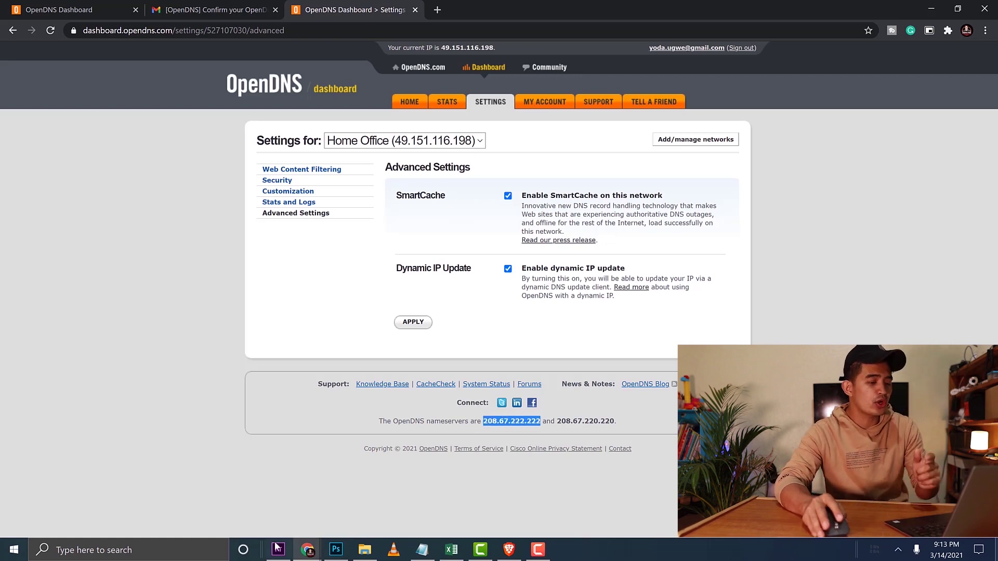
click(139, 552)
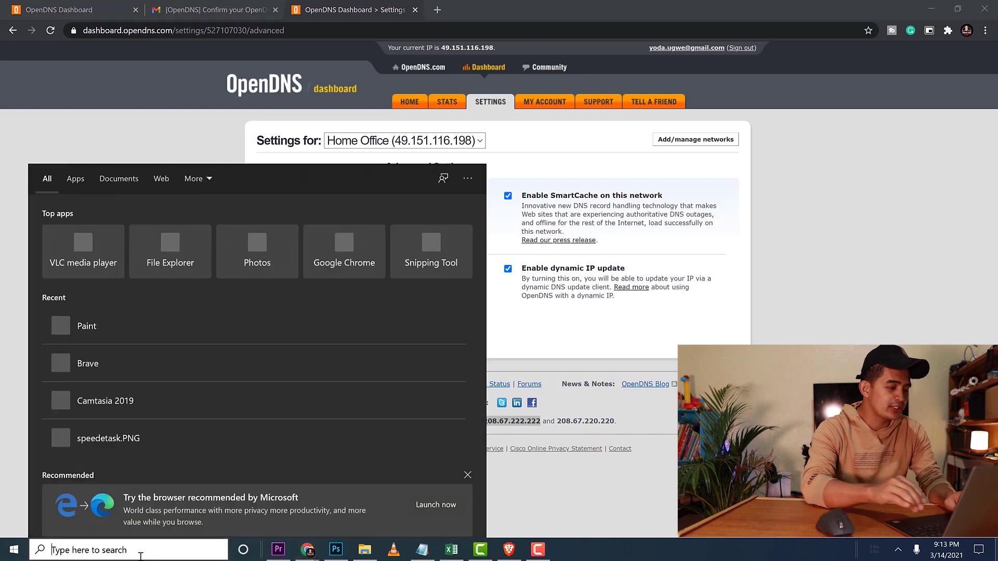
text(cmd)
key(Return)
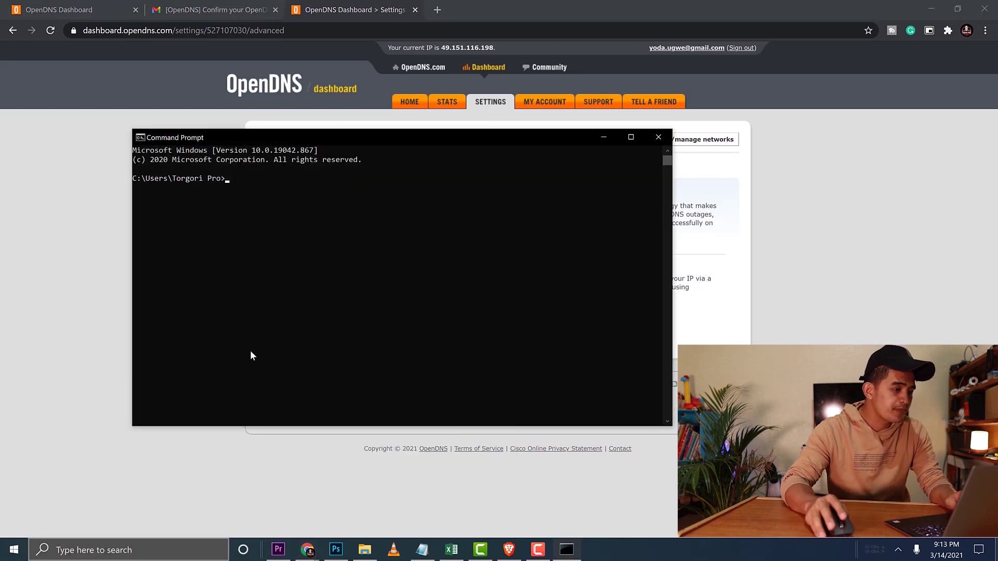
- Run 'ipconfig /all' and highlight the Wi-Fi adapter's DNS server 192.168.0.1
text(ipconfig /all)
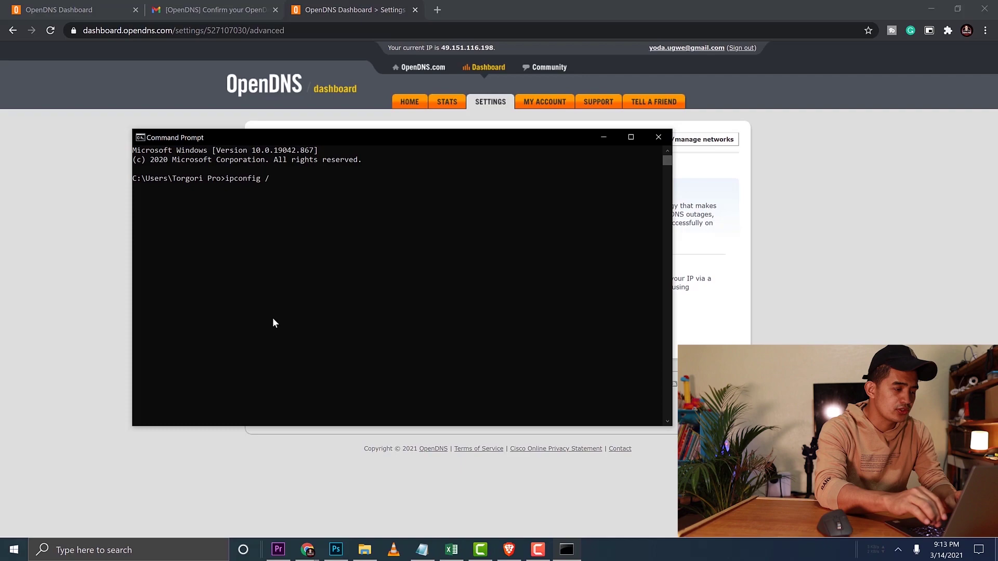
key(Return)
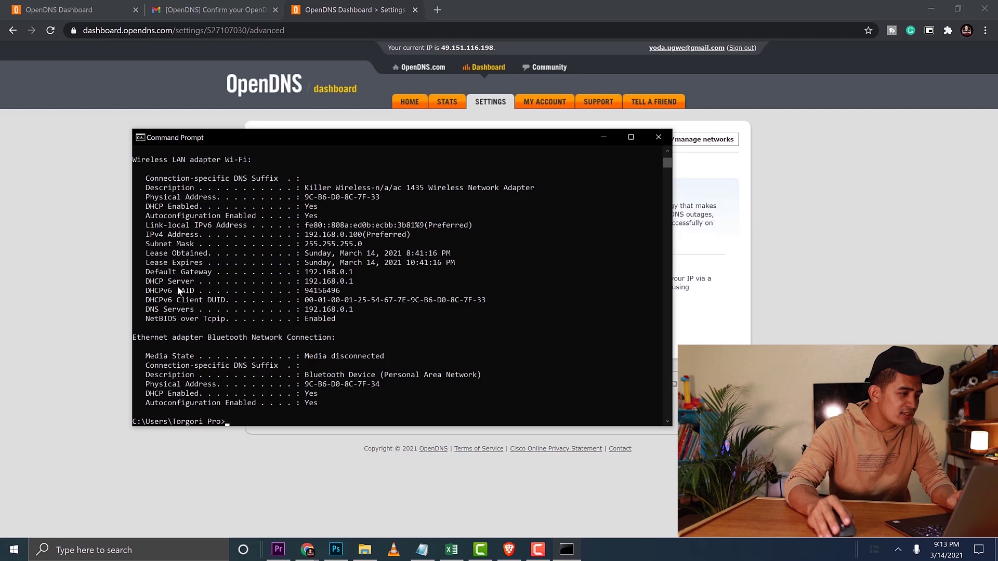
drag(306, 311, 328, 312)
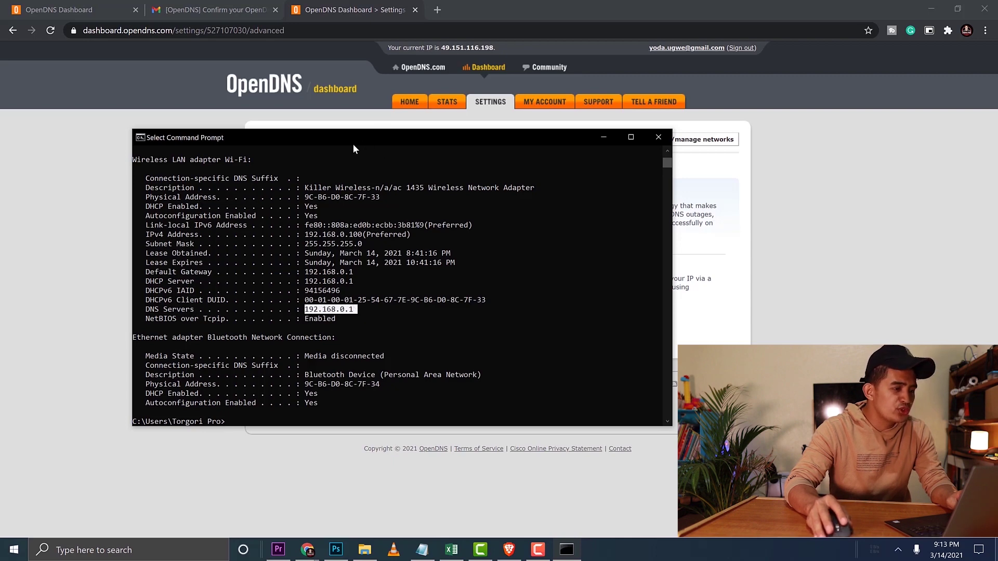
drag(353, 149, 597, 123)
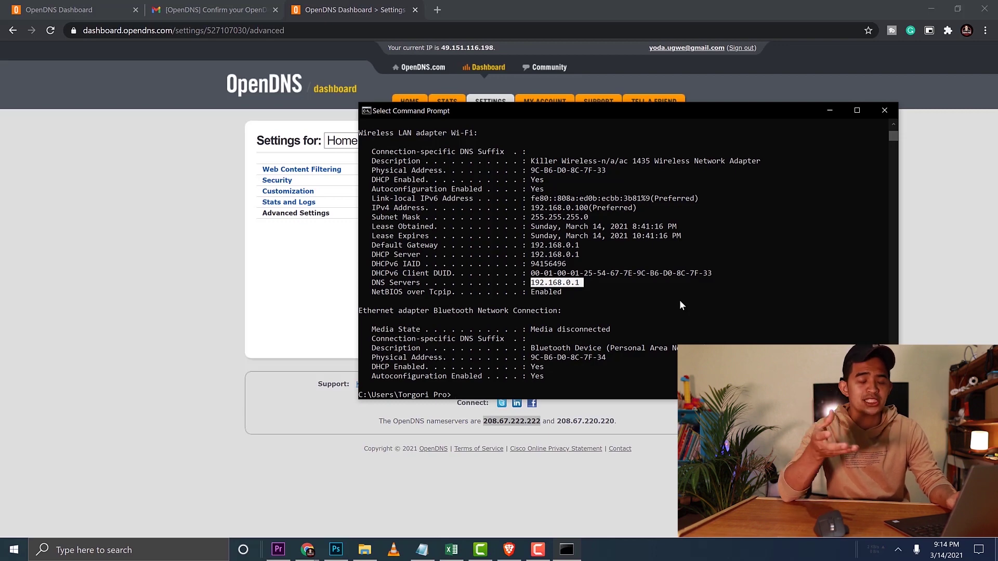
- Open the Wi-Fi adapter's IPv4 properties and select 'Use the following DNS server addresses'
click(884, 110)
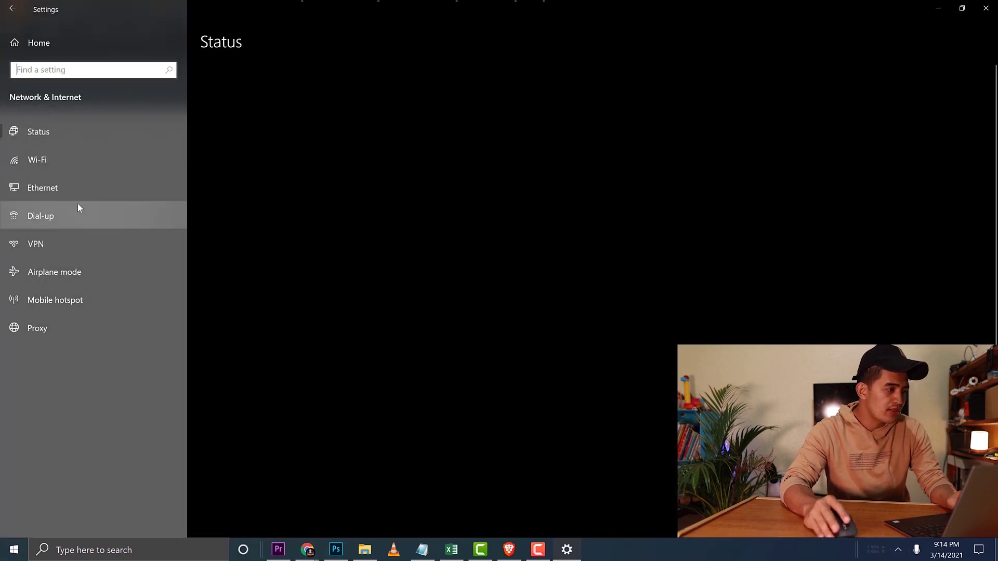
click(37, 160)
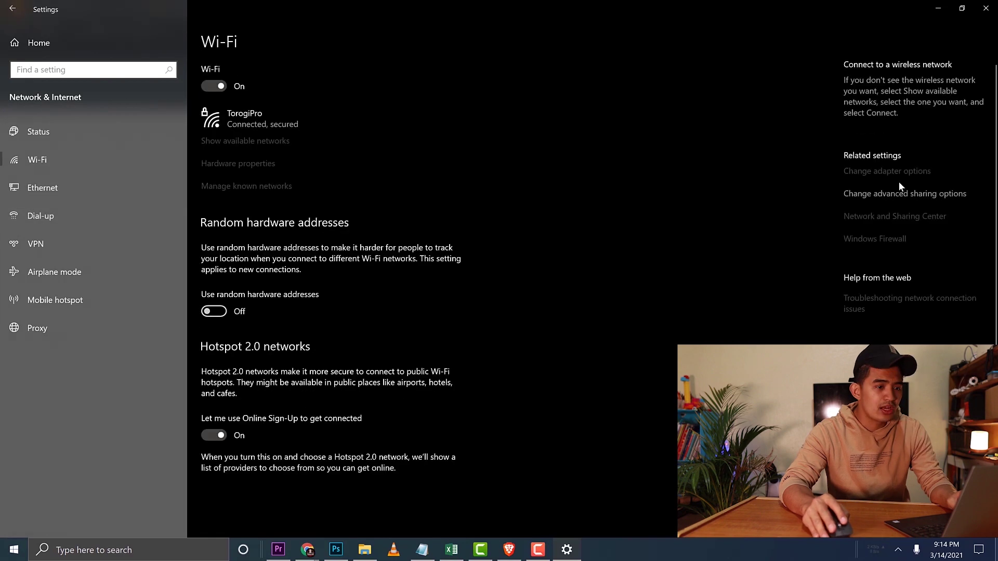
click(849, 197)
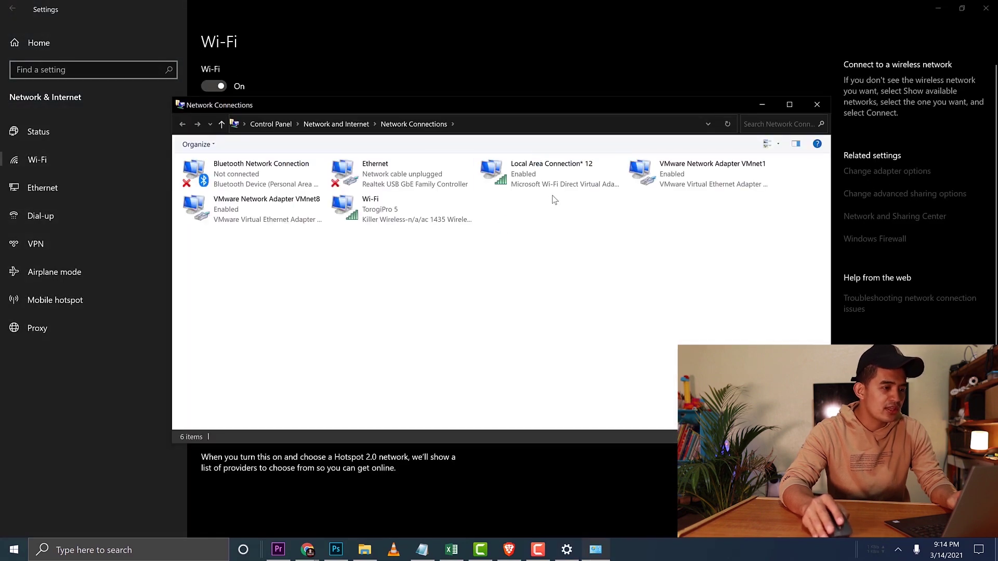
right_click(398, 212)
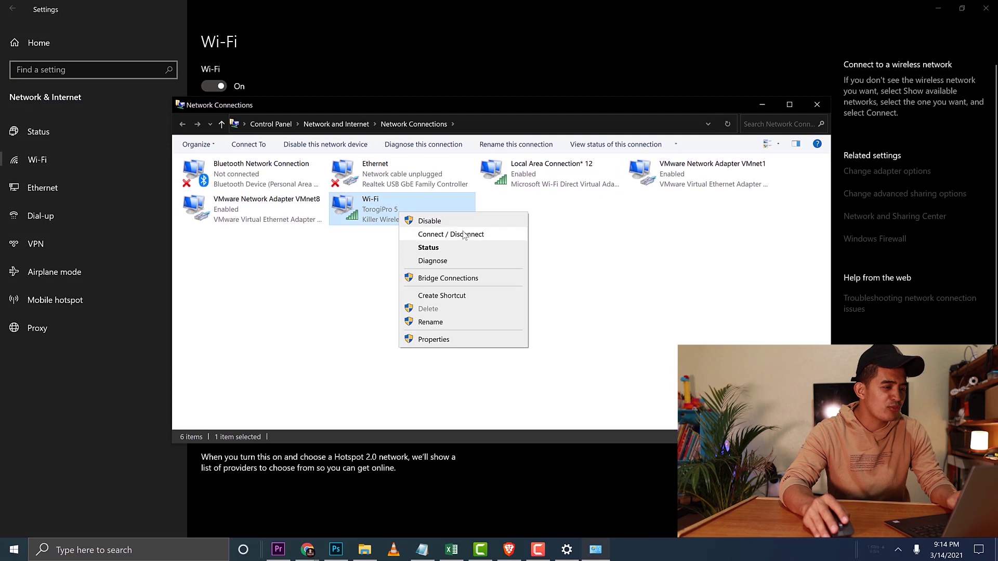
click(452, 339)
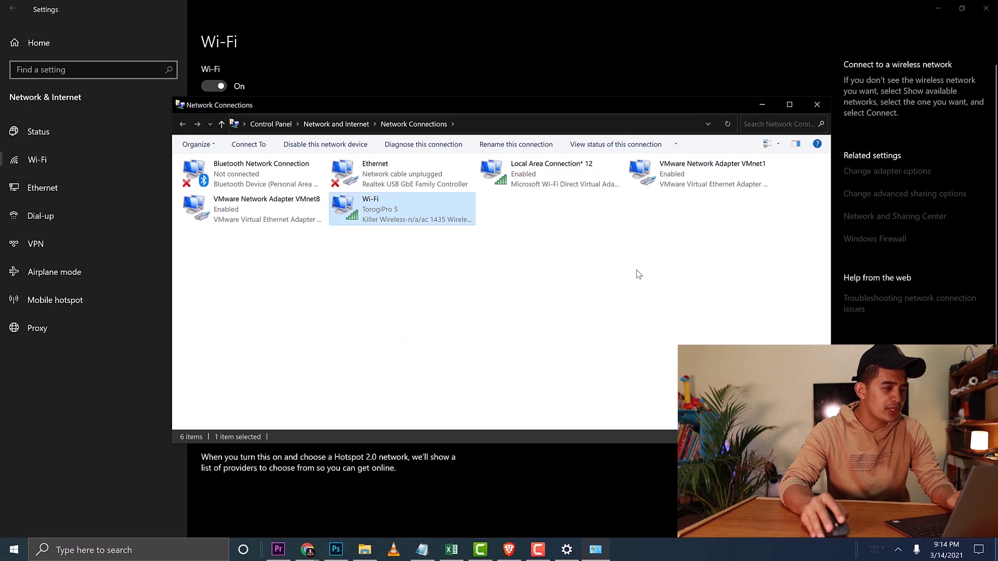
drag(295, 156, 371, 109)
double_click(380, 258)
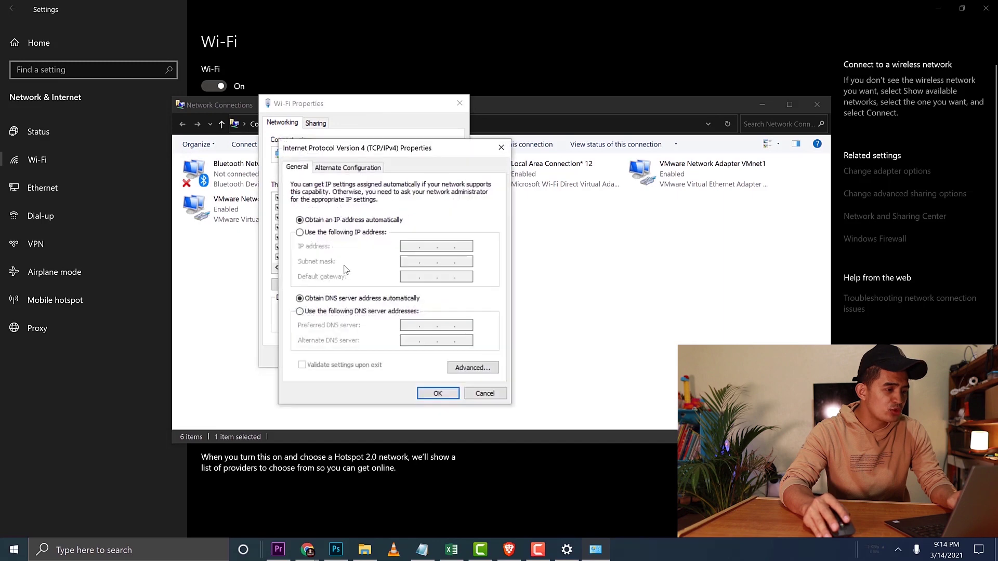
click(343, 312)
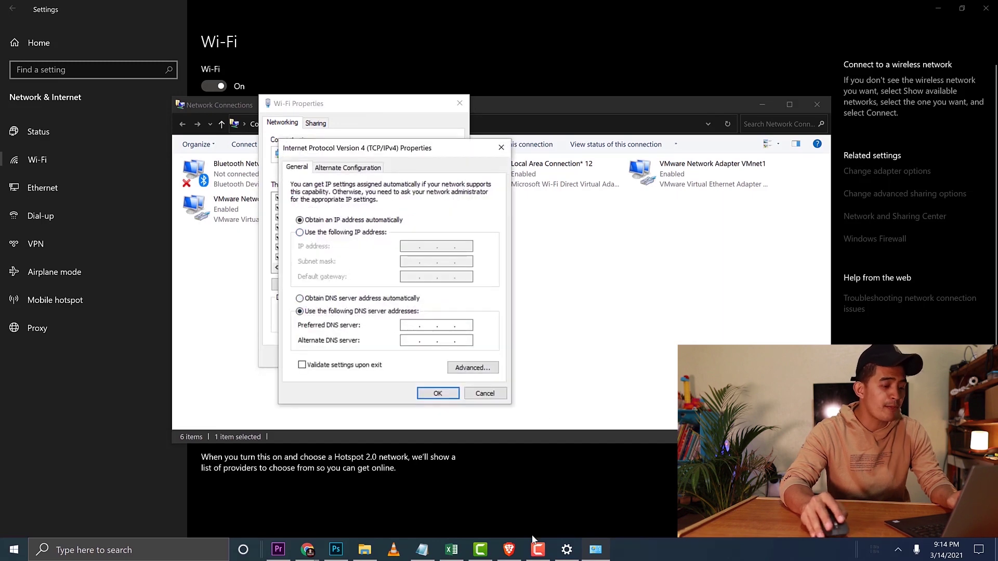
- Check the OpenDNS Dashboard, then close the IPv4, Wi-Fi Properties and Network Connections windows unchanged
click(307, 549)
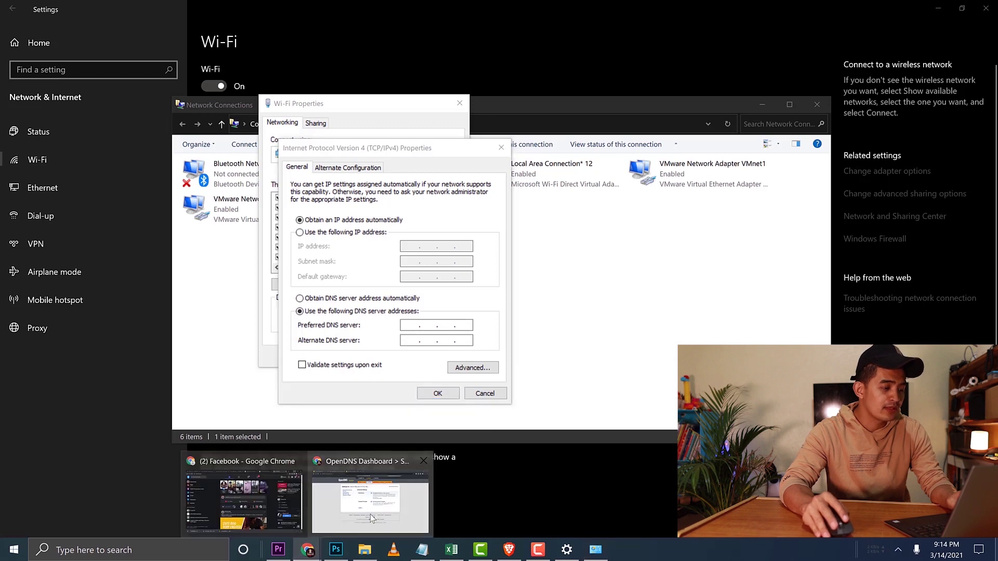
click(382, 520)
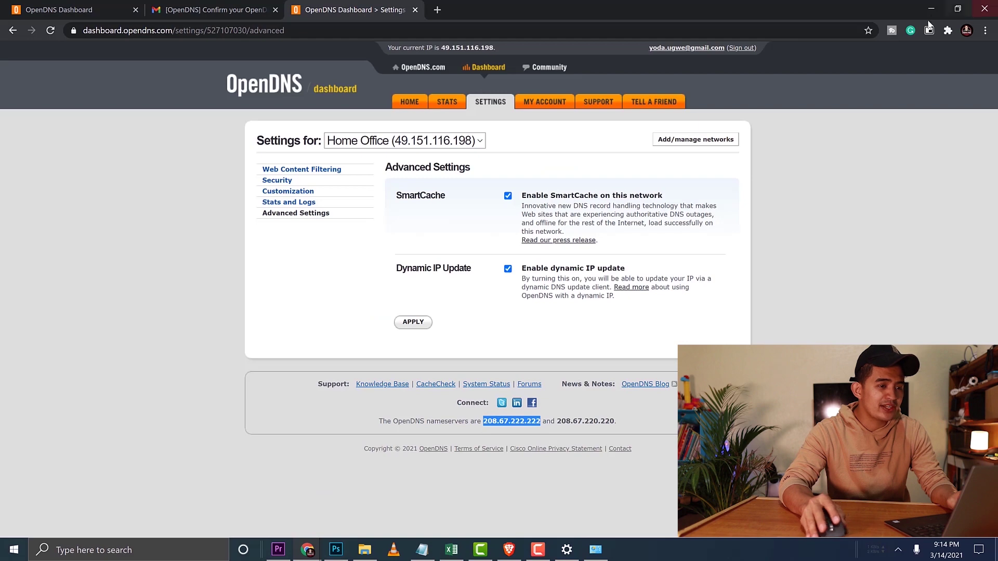
click(931, 9)
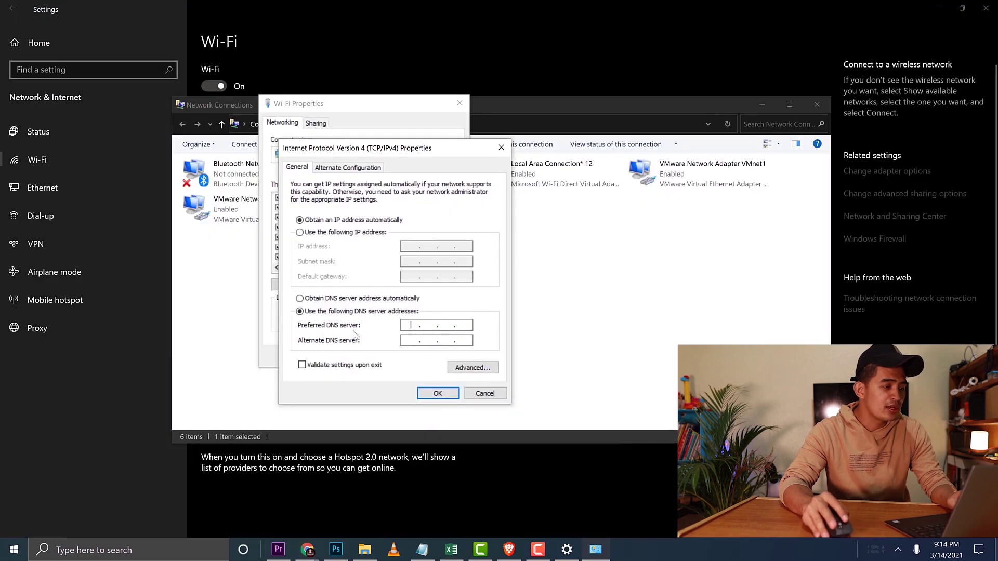
click(426, 325)
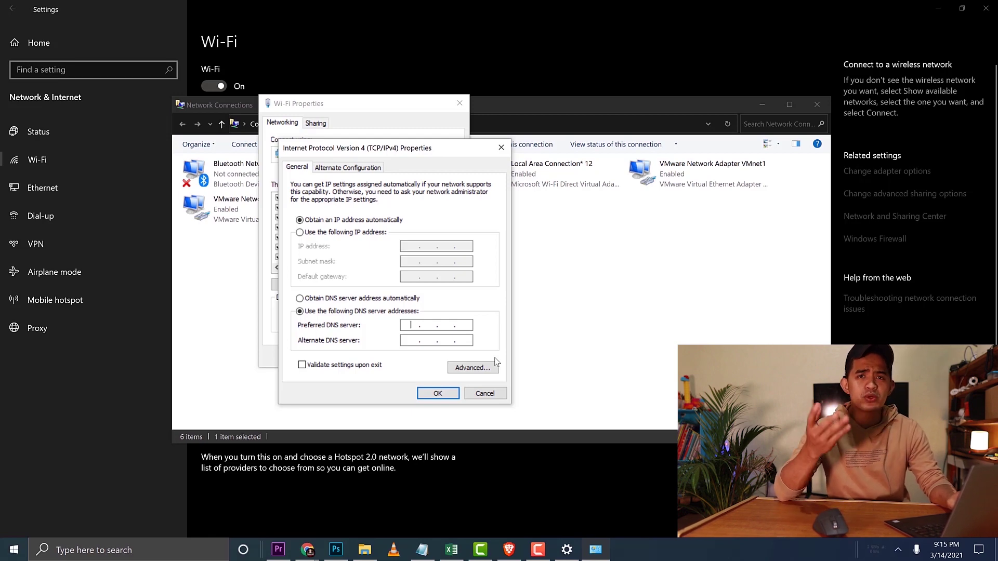
click(501, 148)
click(460, 104)
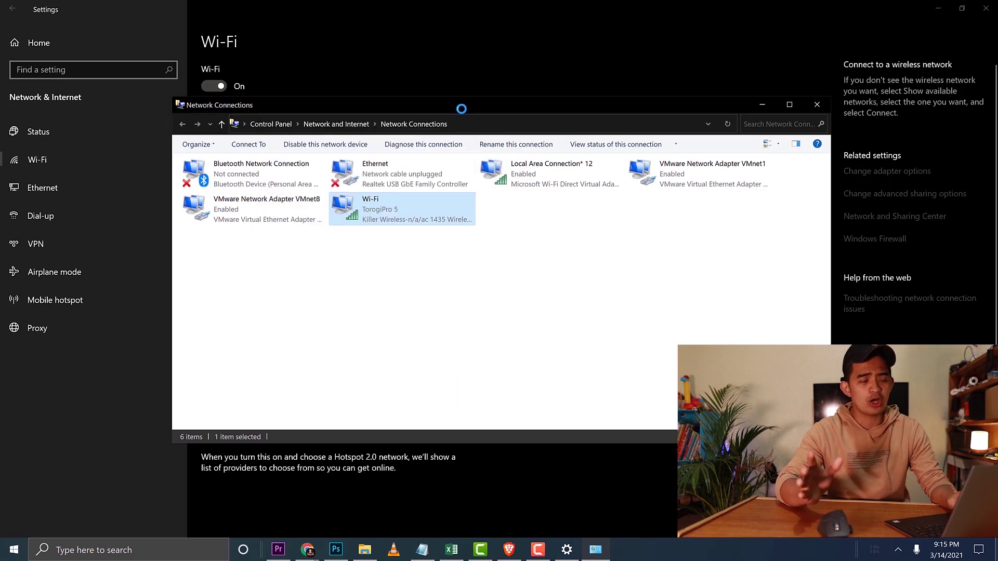
click(817, 105)
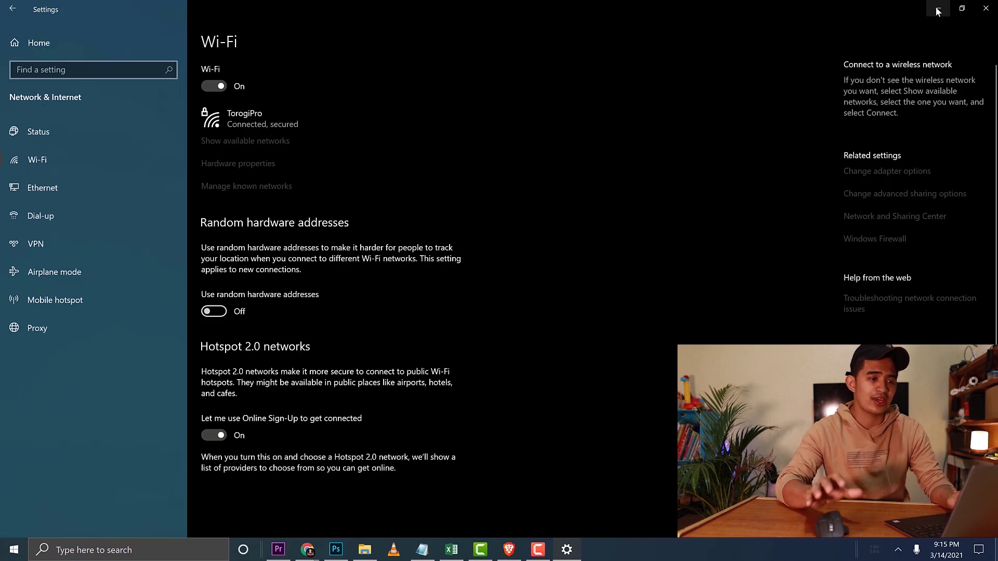
- Load 192.168.0.1 in a new tab of the OpenDNS Dashboard Chrome window
click(938, 11)
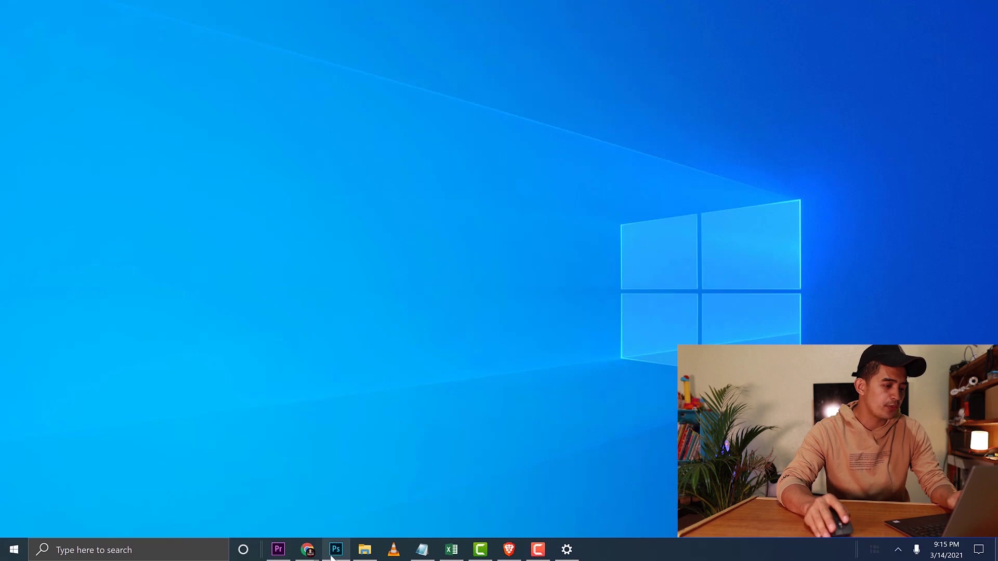
mouse_move(314, 555)
click(372, 516)
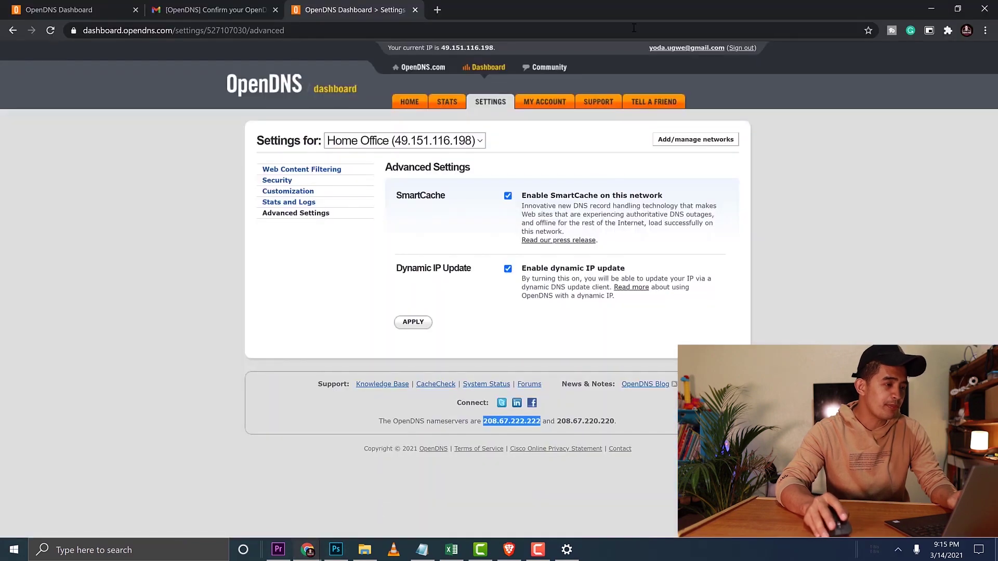
click(437, 11)
click(444, 33)
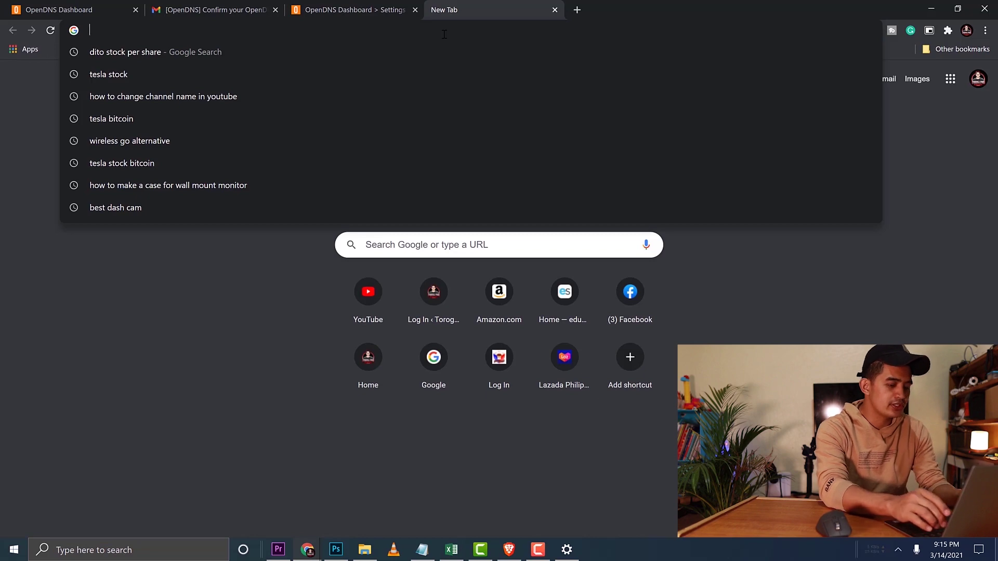
text(192)
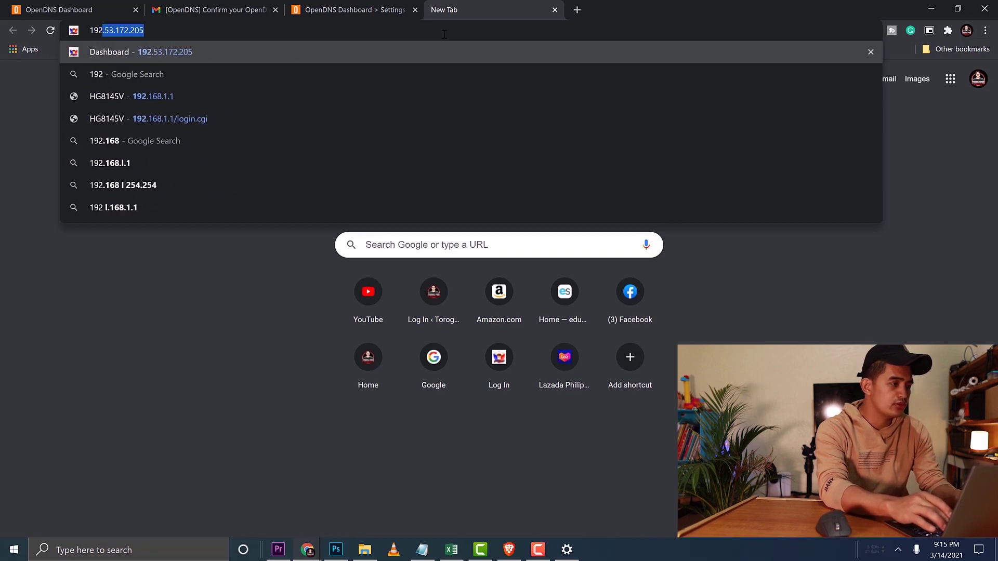
text(.1)
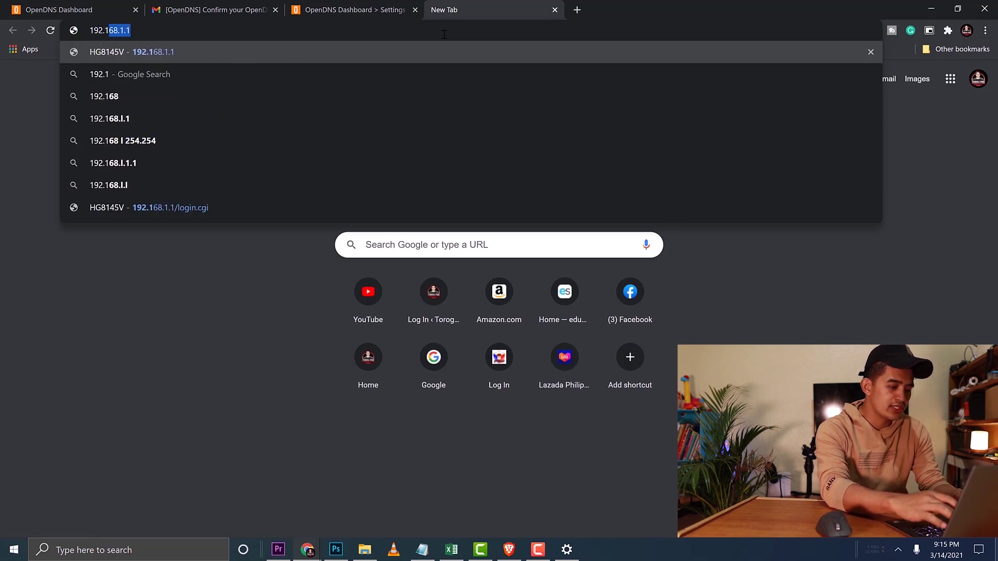
text(68.0.1)
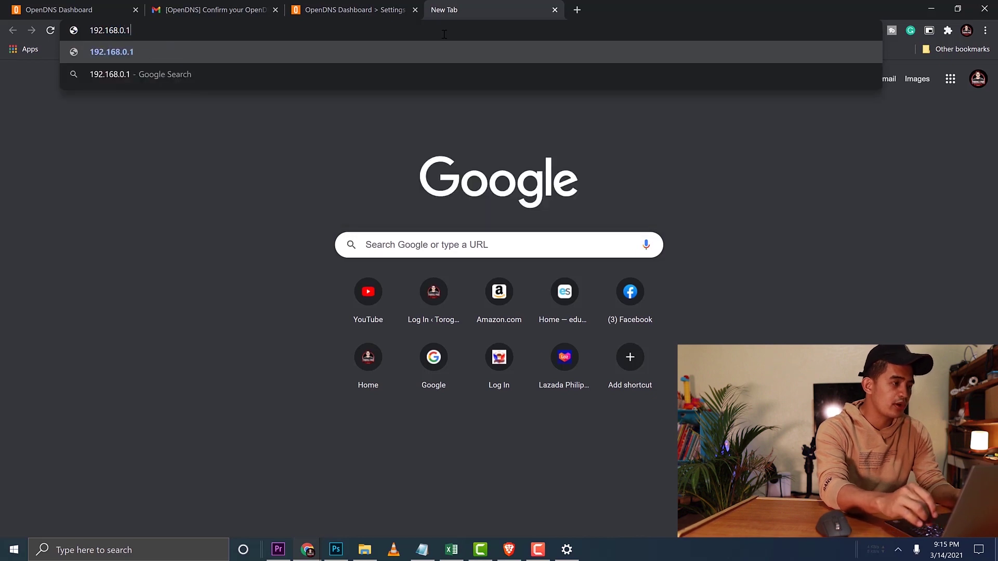
key(Return)
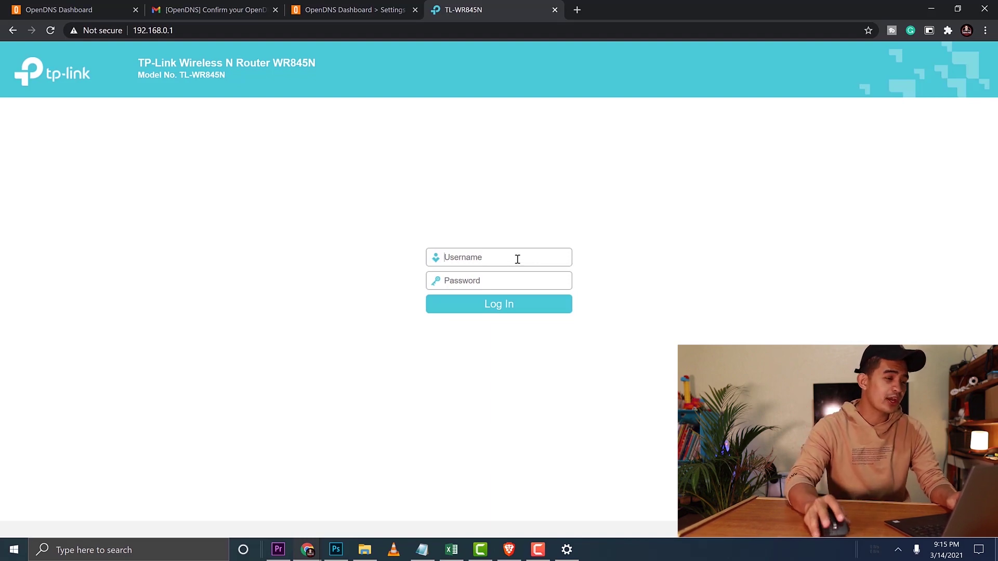
- Log in to the TP-Link router with the admin username and password, and open DHCP settings
text(Torog)
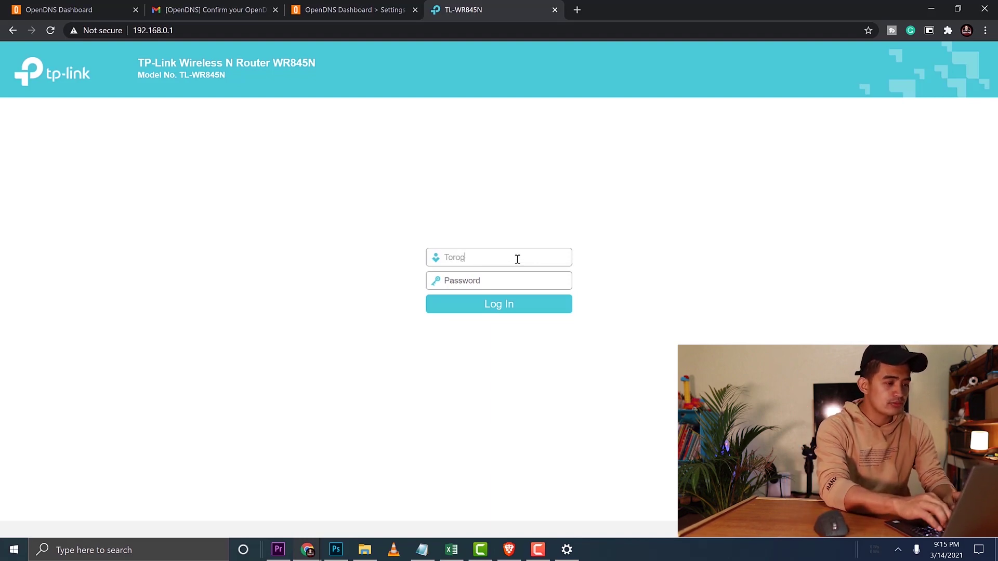
text(ipro)
key(Tab)
text(*********)
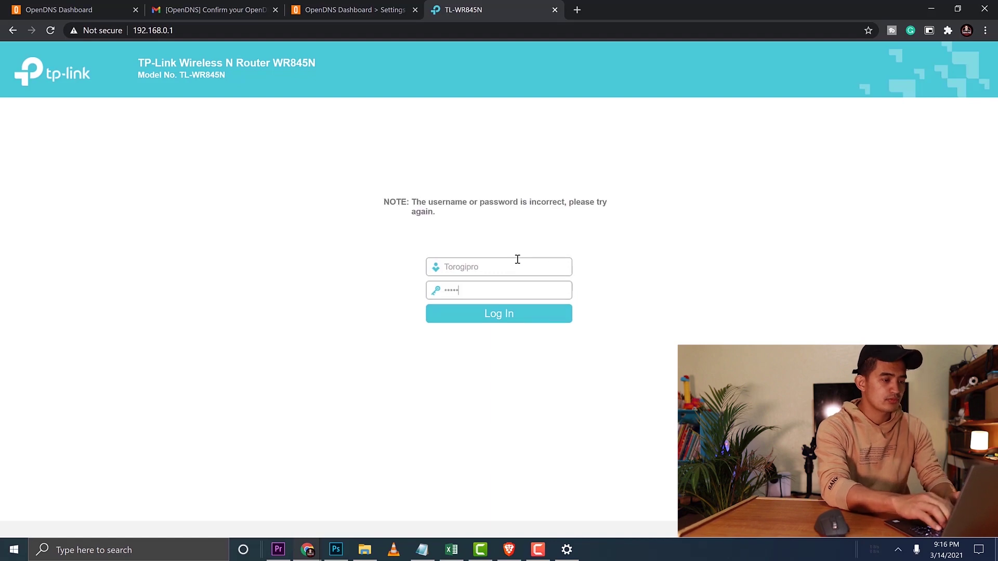
text(*)
key(Return)
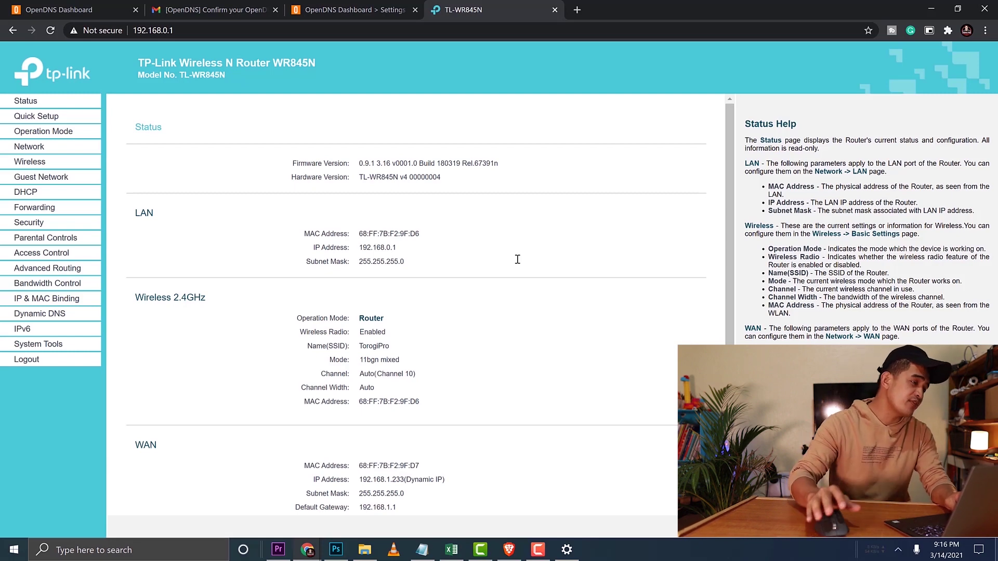
click(37, 194)
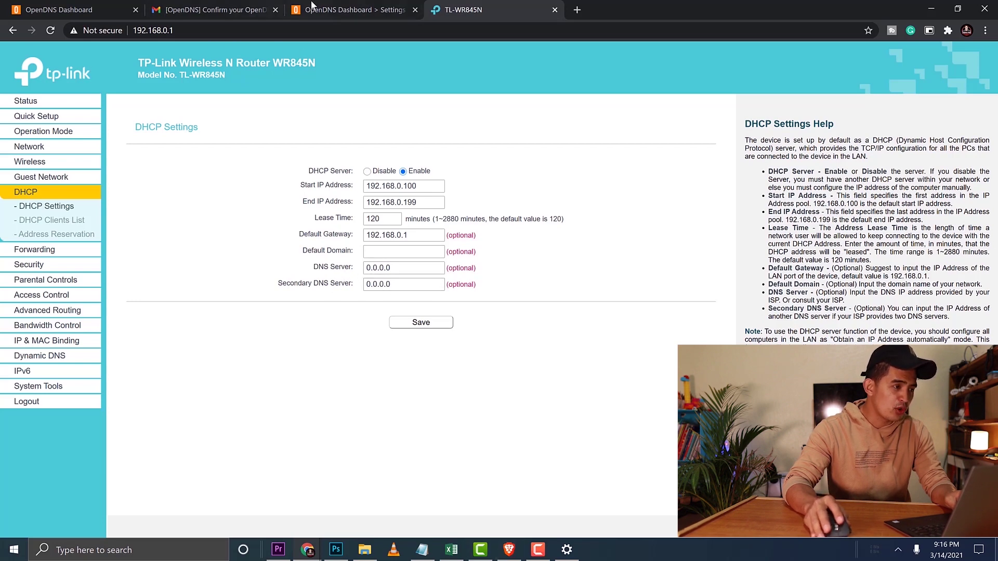
- Set DHCP DNS Server 208.67.222.222 and Secondary DNS 208.67.220.220, then save
click(353, 11)
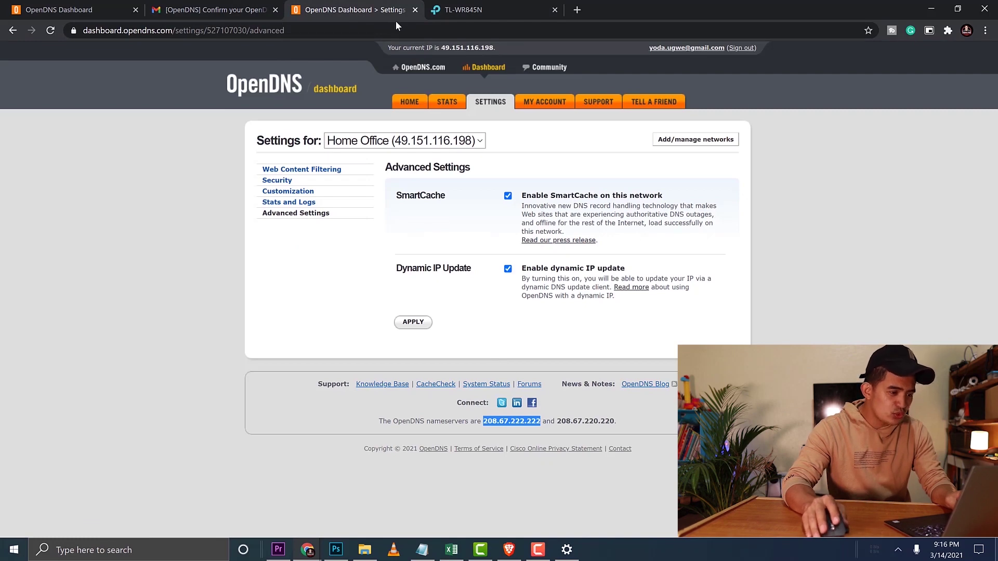
click(470, 9)
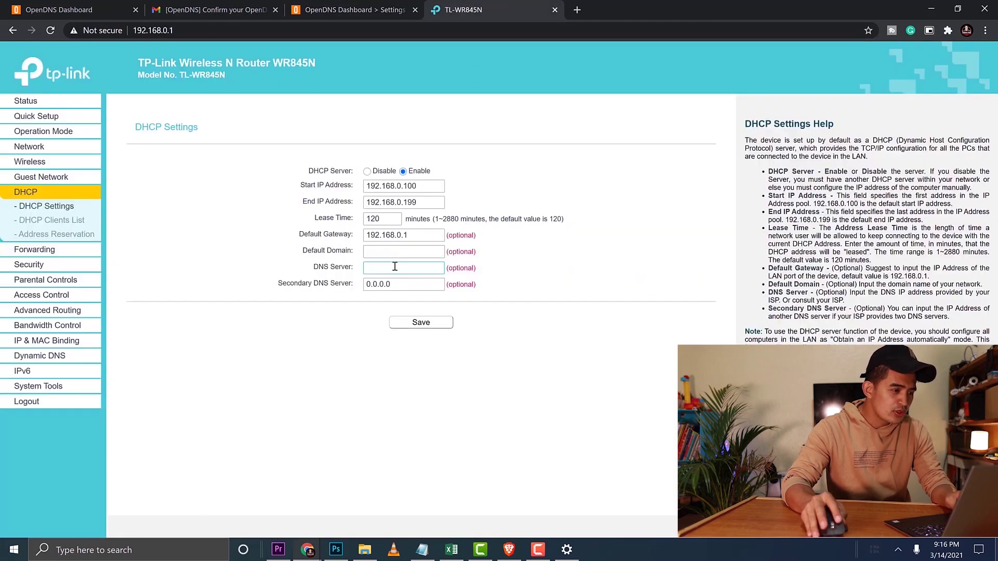
text(208)
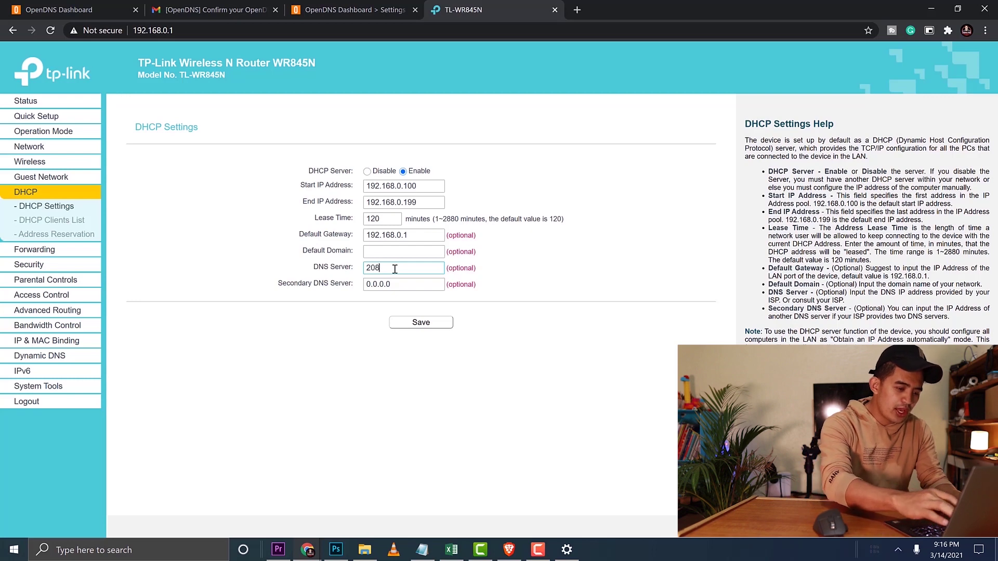
text(.67.222.222)
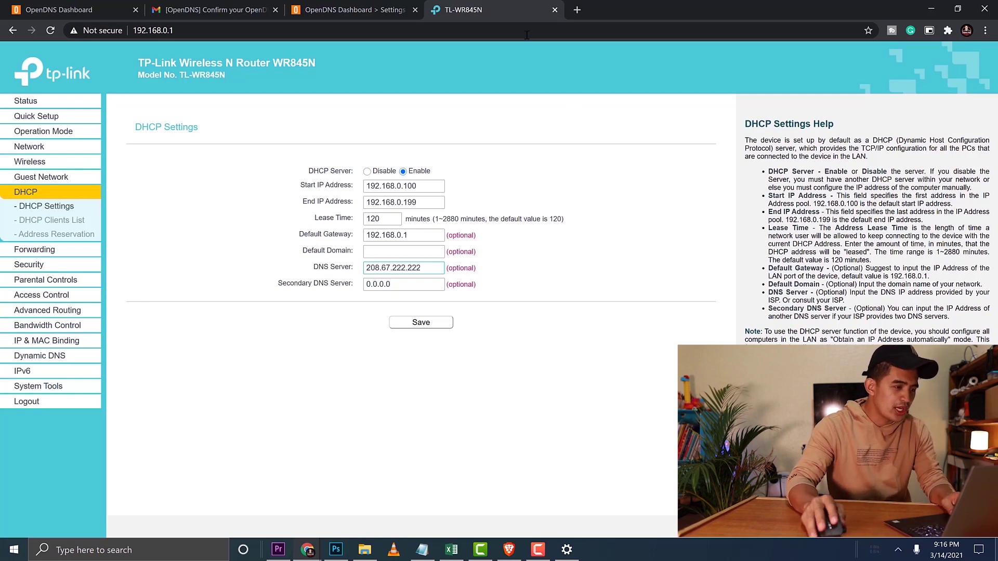
click(373, 9)
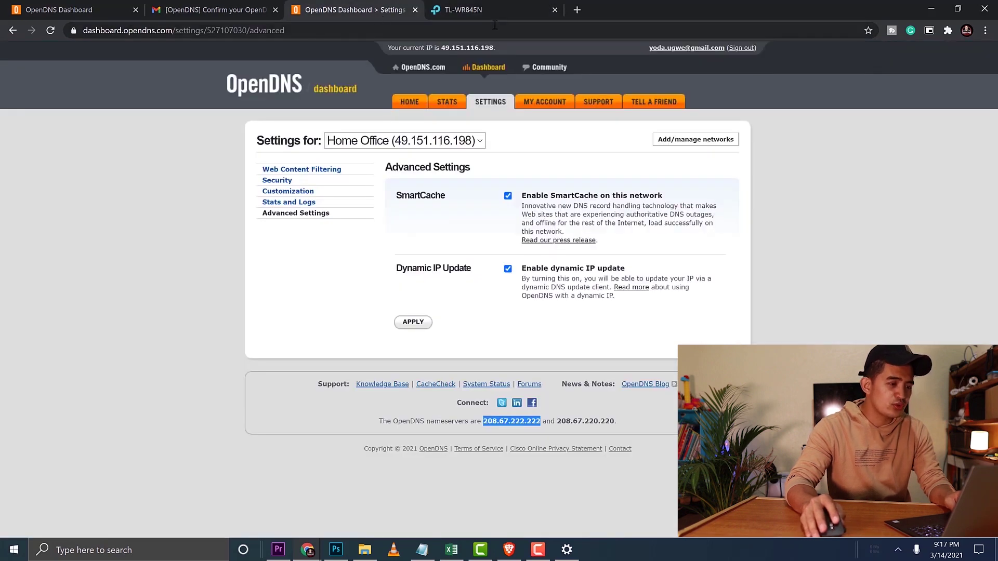
click(484, 9)
key(Tab)
text(208.6)
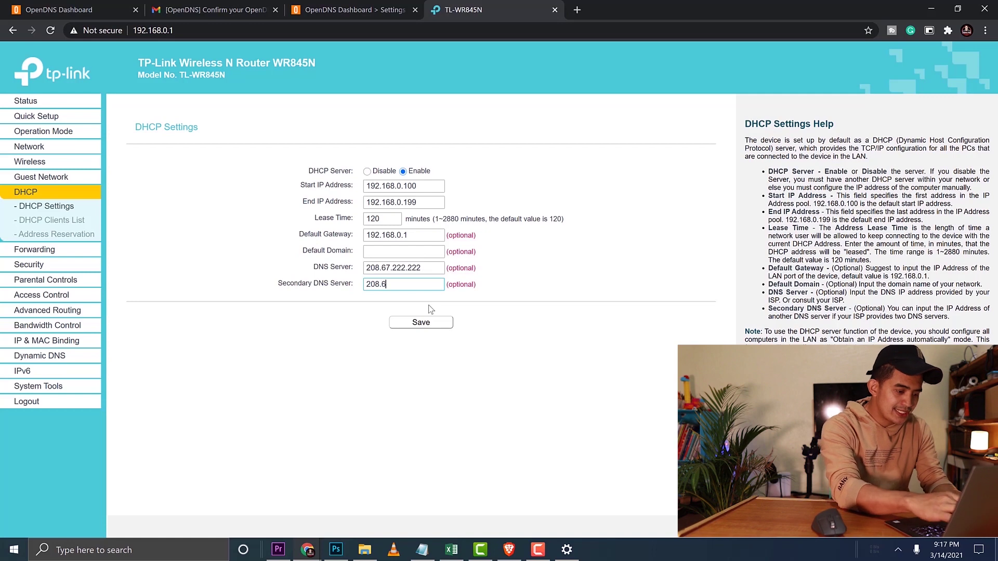
text(7.220)
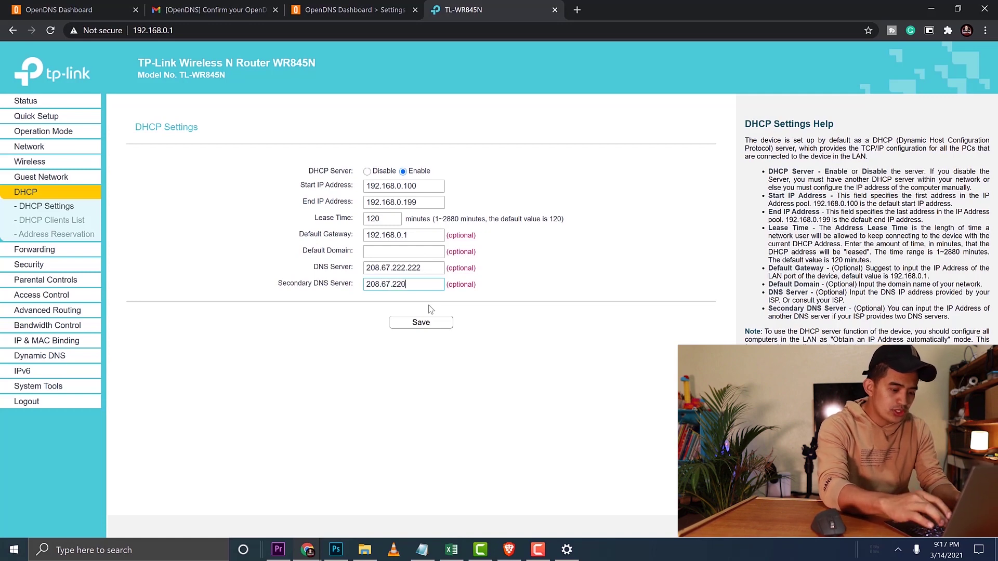
text(.220)
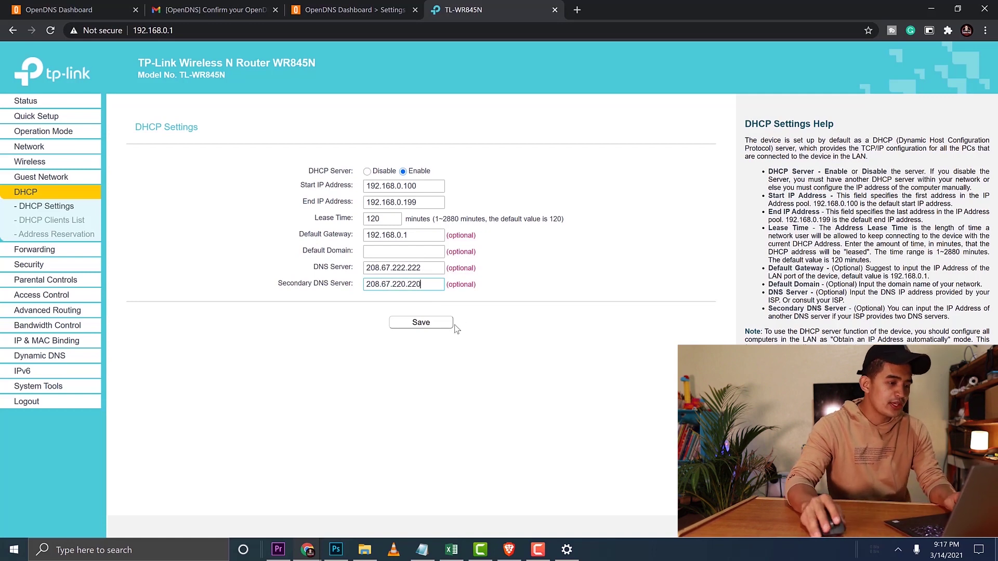
click(425, 324)
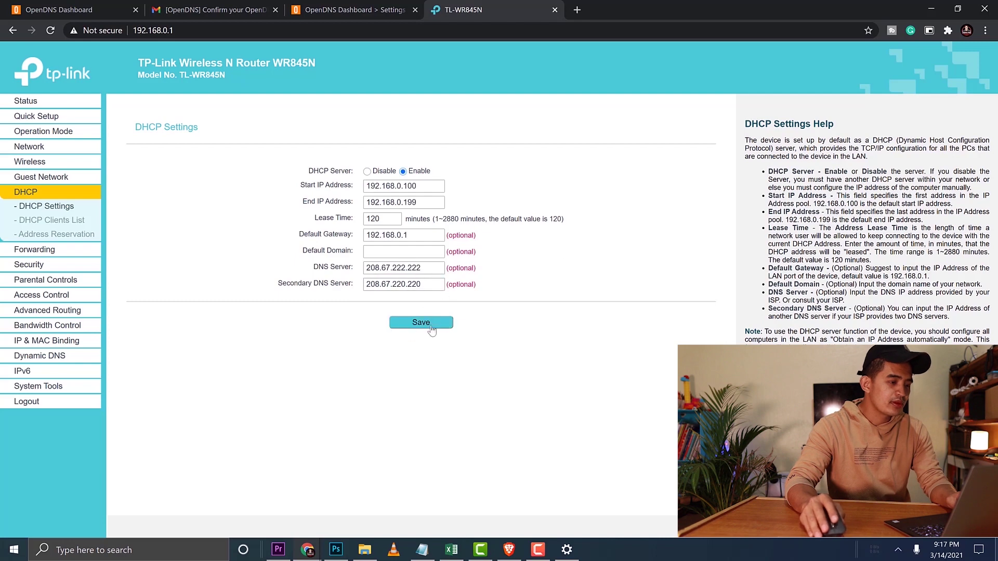
- Open Network Connections, show the Wi-Fi adapter's options, and bring up Windows search
key(alt+Tab)
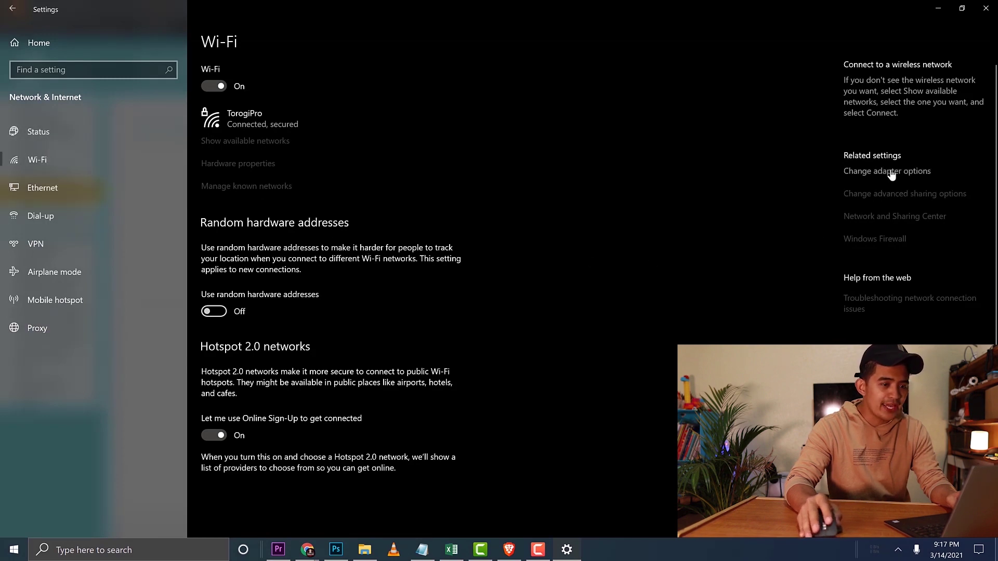
click(853, 171)
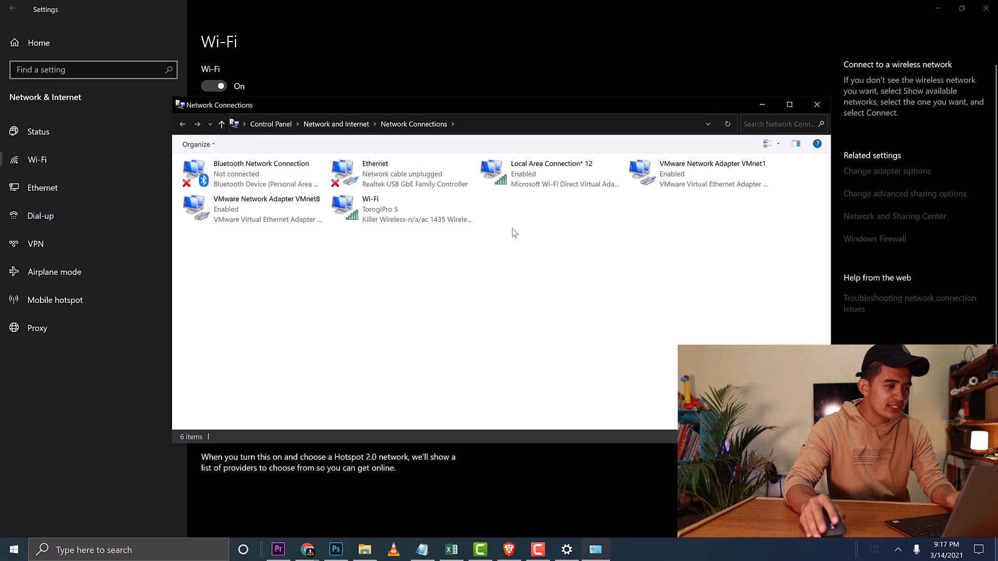
click(379, 212)
right_click(379, 212)
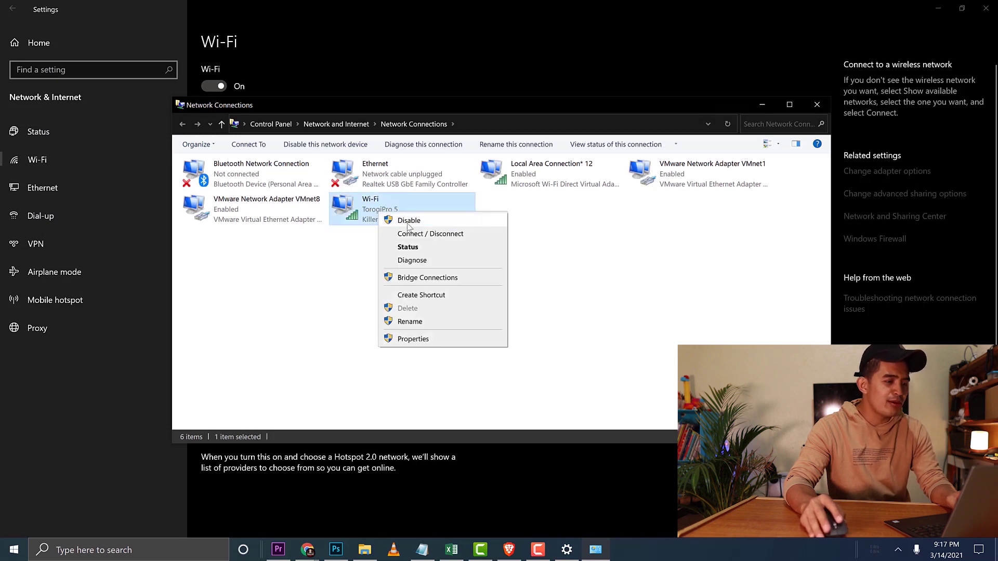
click(161, 556)
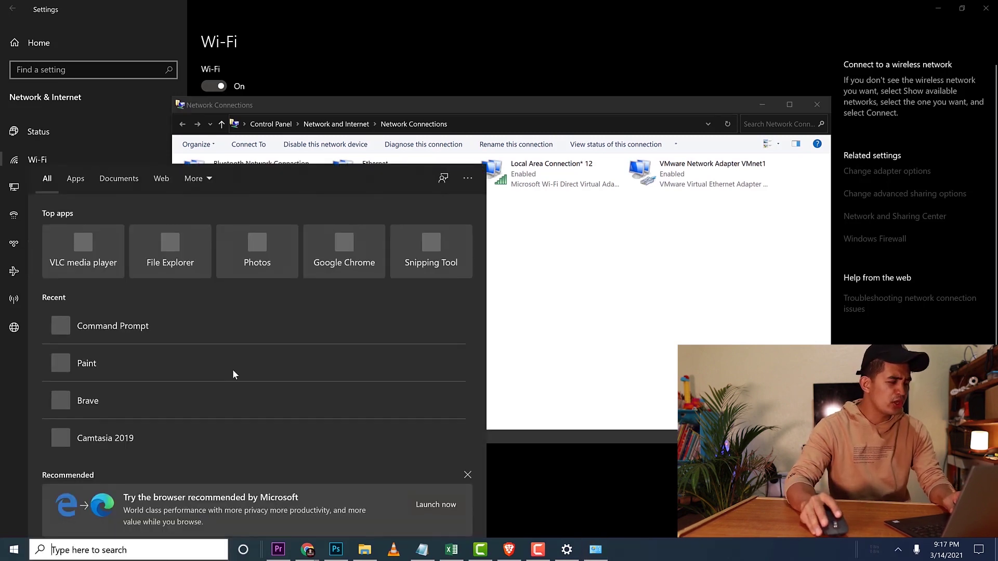
- In a new Command Prompt, run ipconfig /release followed by ipconfig /renew
click(129, 333)
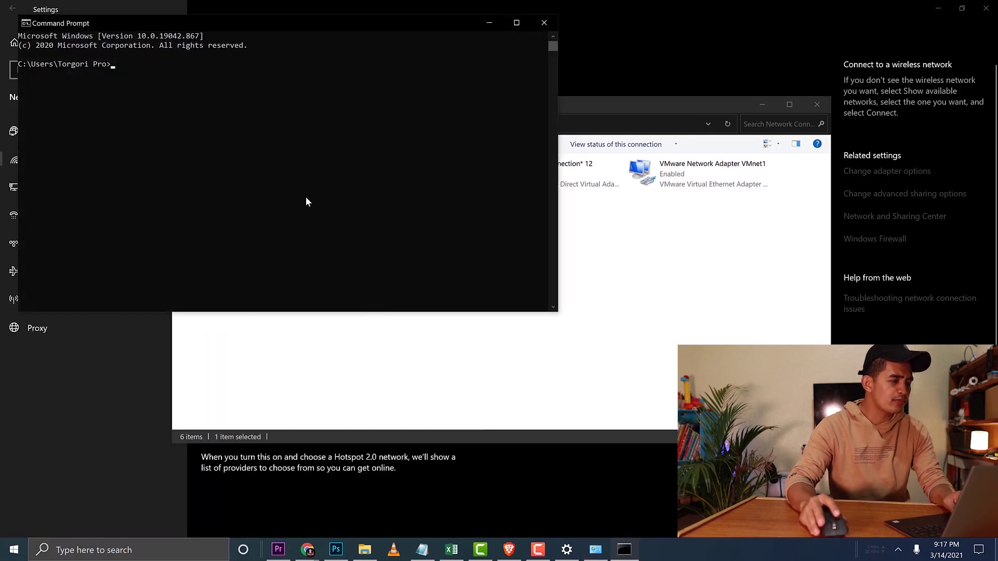
text(ipconfig /)
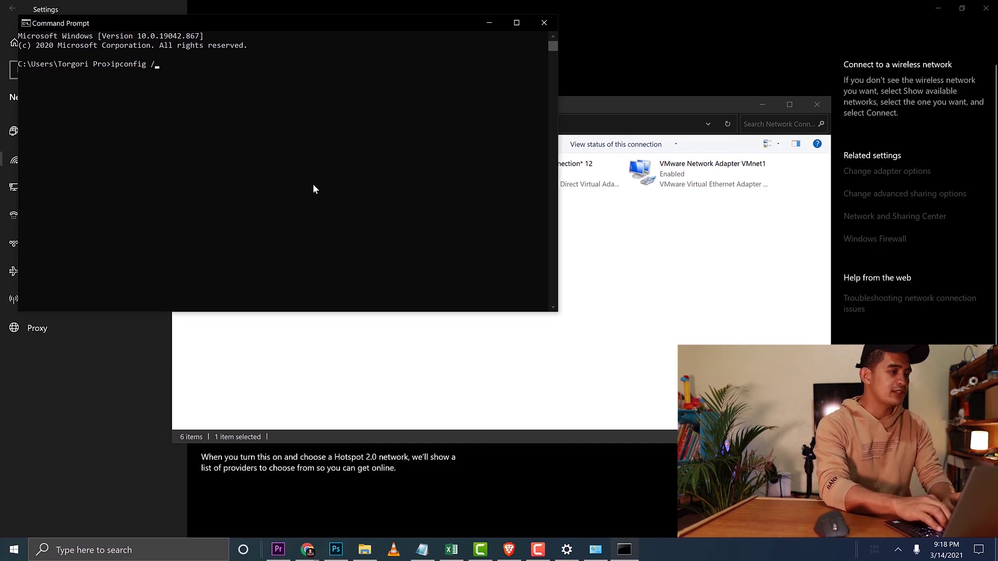
text(se)
key(Return)
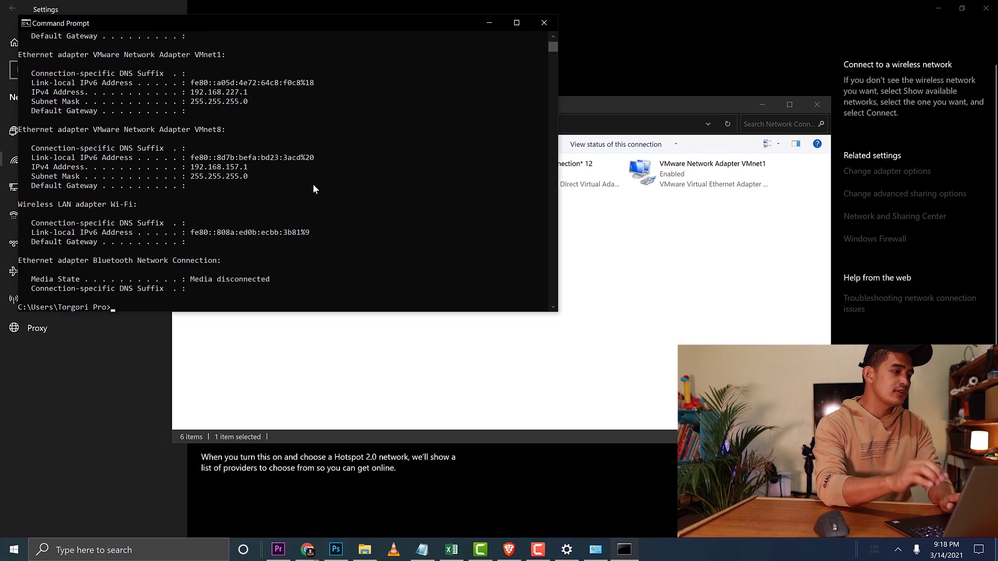
text(ipconfig)
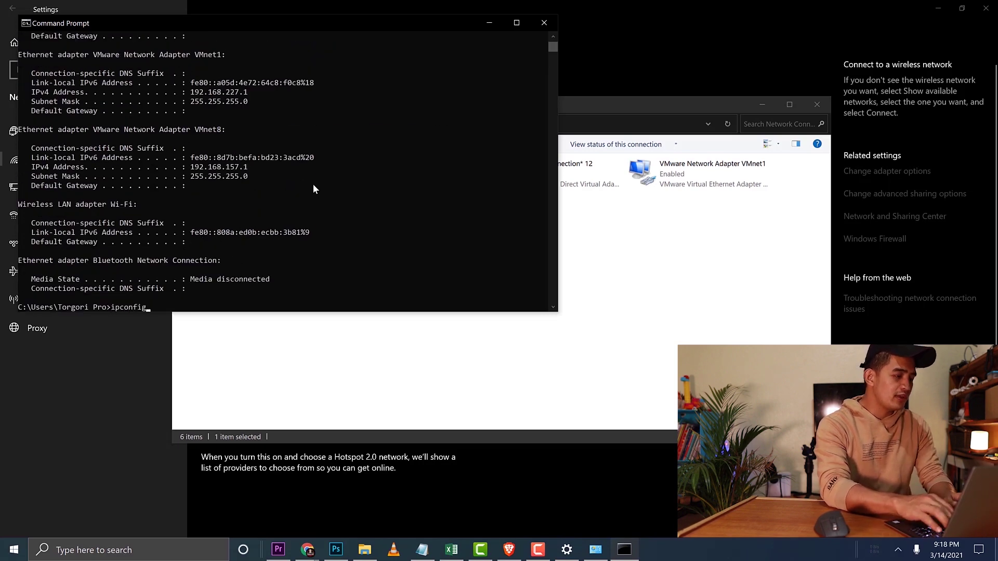
text( /renew)
key(Return)
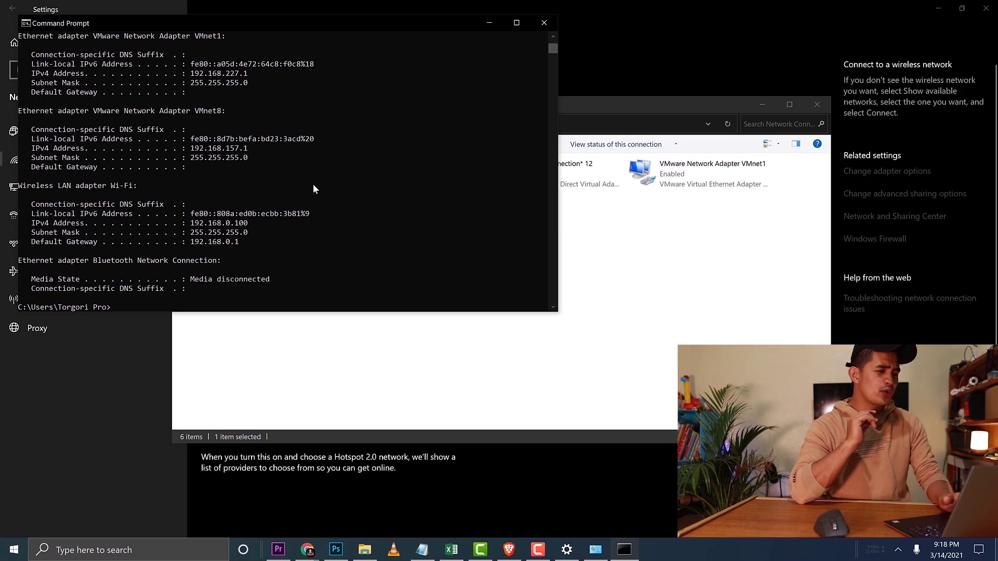
- Close the Network Connections window and return to the Command Prompt output
click(619, 327)
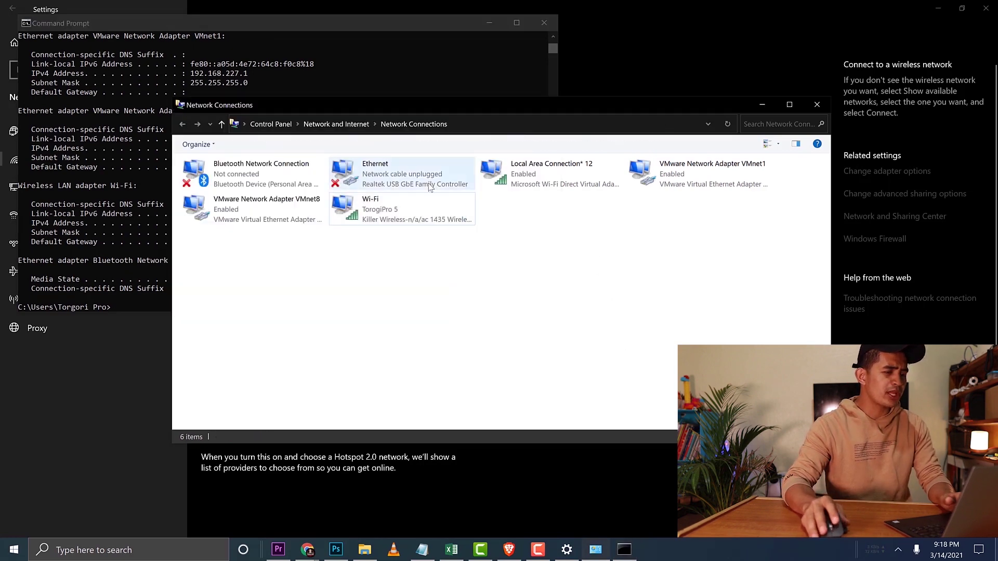
right_click(383, 214)
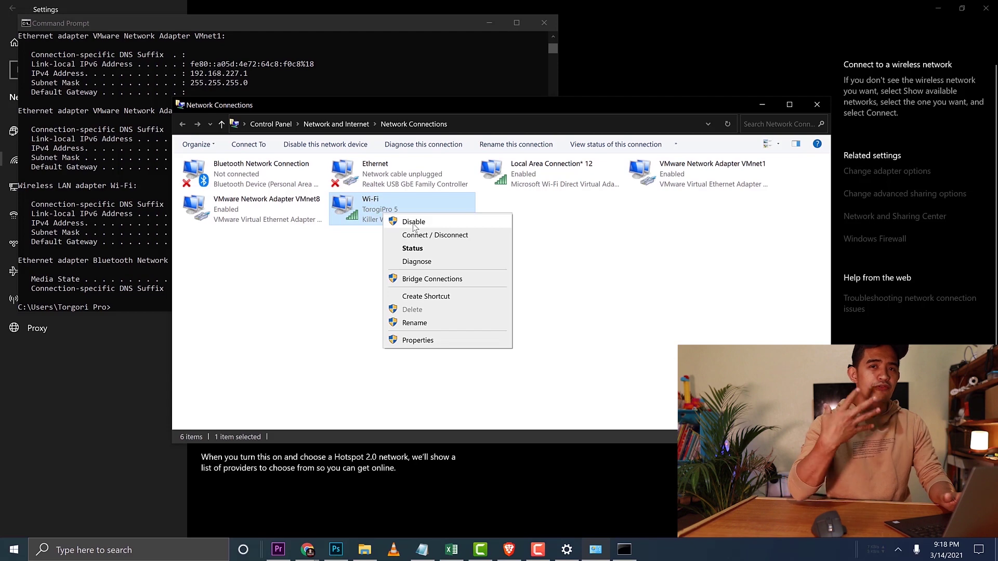
click(817, 106)
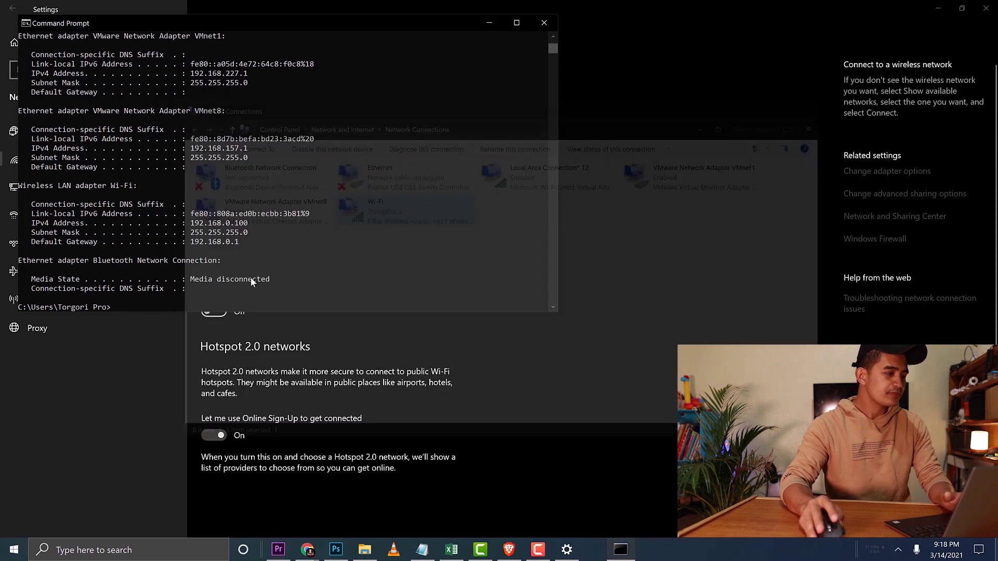
scroll(279, 241, up, 6)
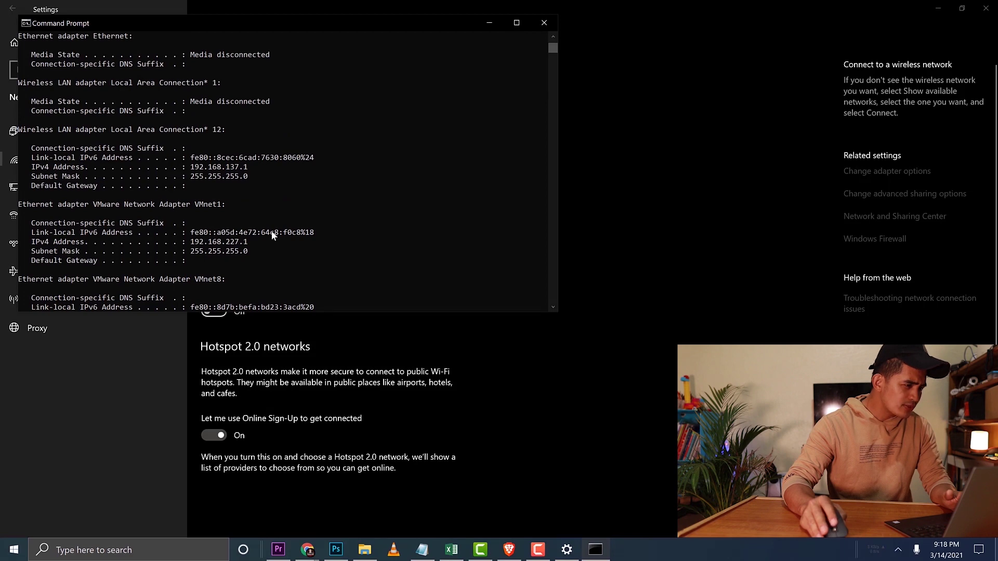
scroll(271, 235, down, 1)
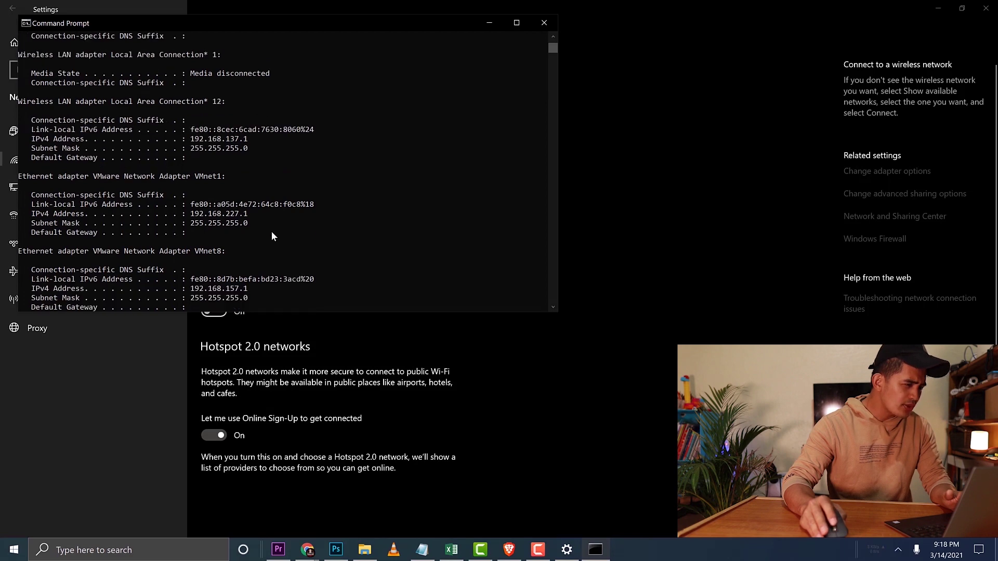
scroll(271, 234, down, 12)
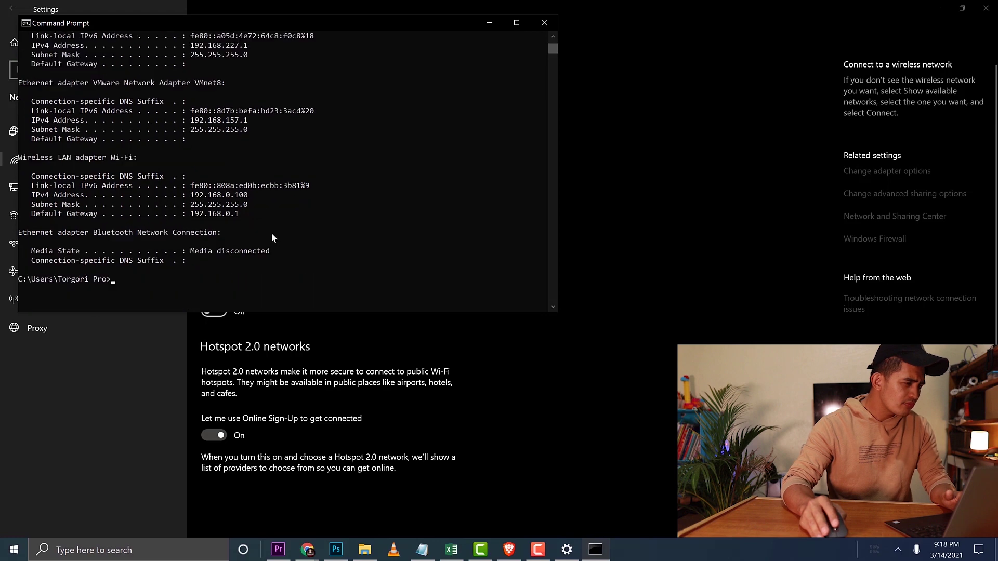
- Run ipconfig /all, highlight DNS servers 208.67.222.222 and 208.67.220.220, and minimize the window
text(i)
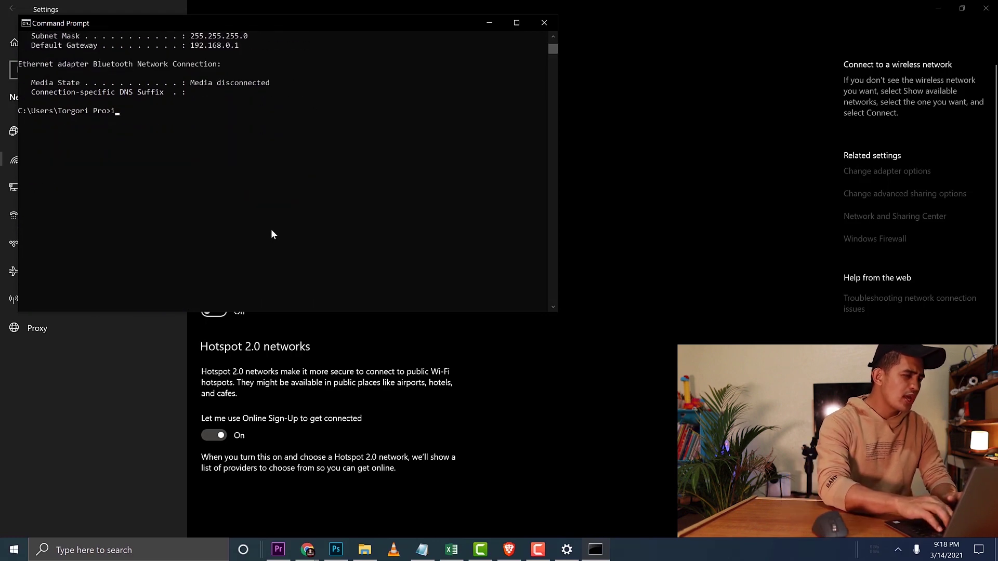
text(pconfig /all)
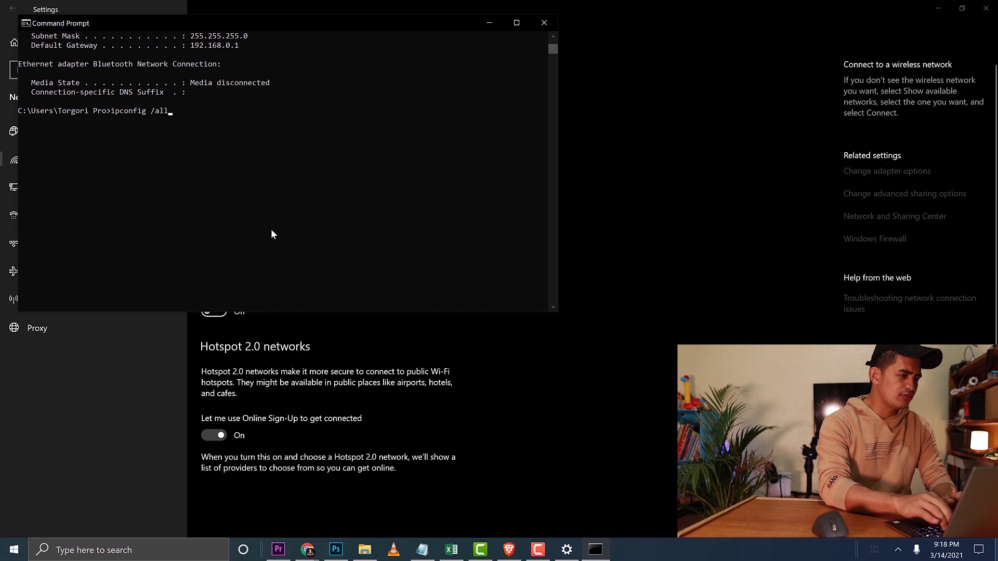
key(Return)
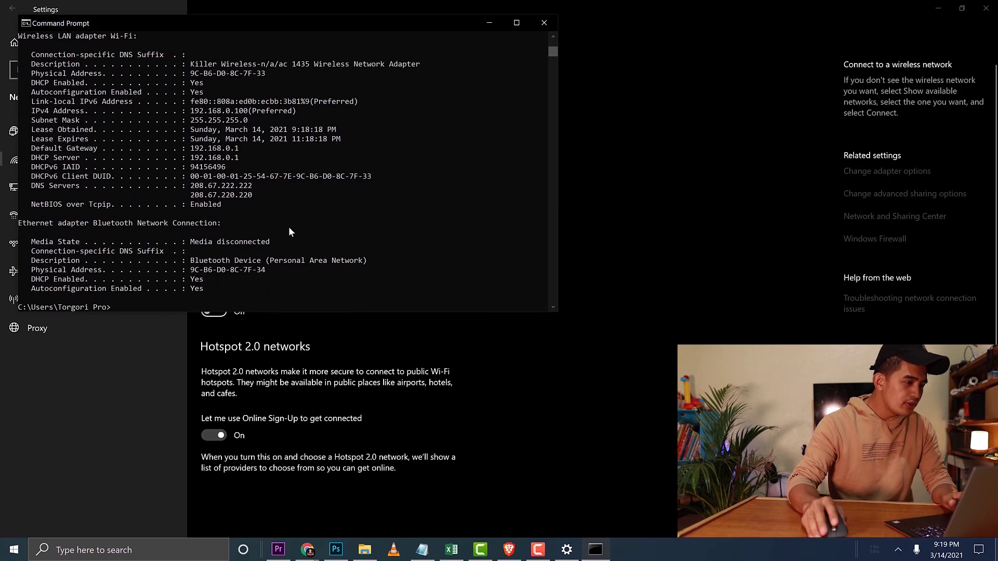
drag(191, 190, 255, 192)
drag(191, 196, 250, 200)
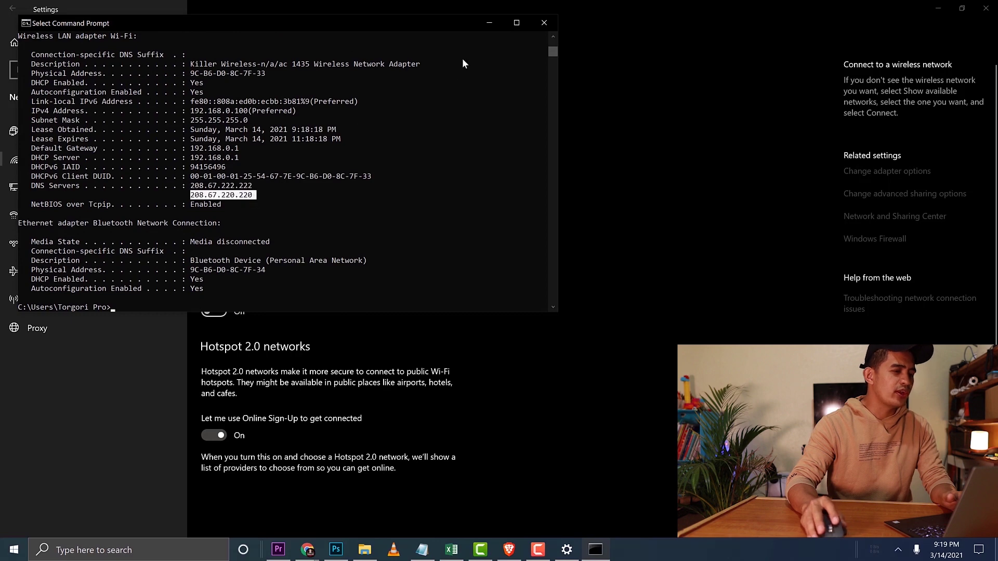
click(489, 22)
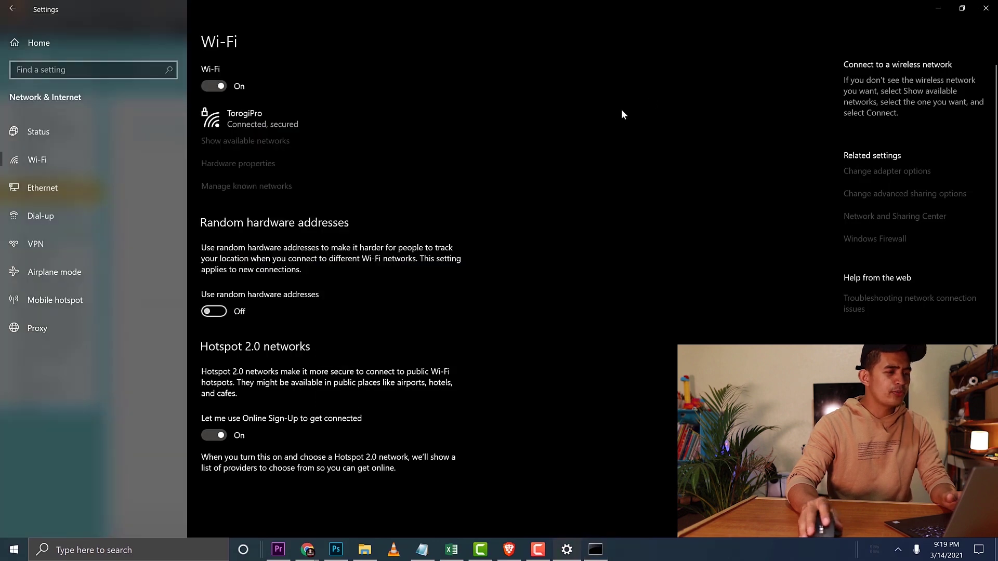
- Apply the High web content filtering level to Home Office in the OpenDNS Dashboard settings
click(945, 10)
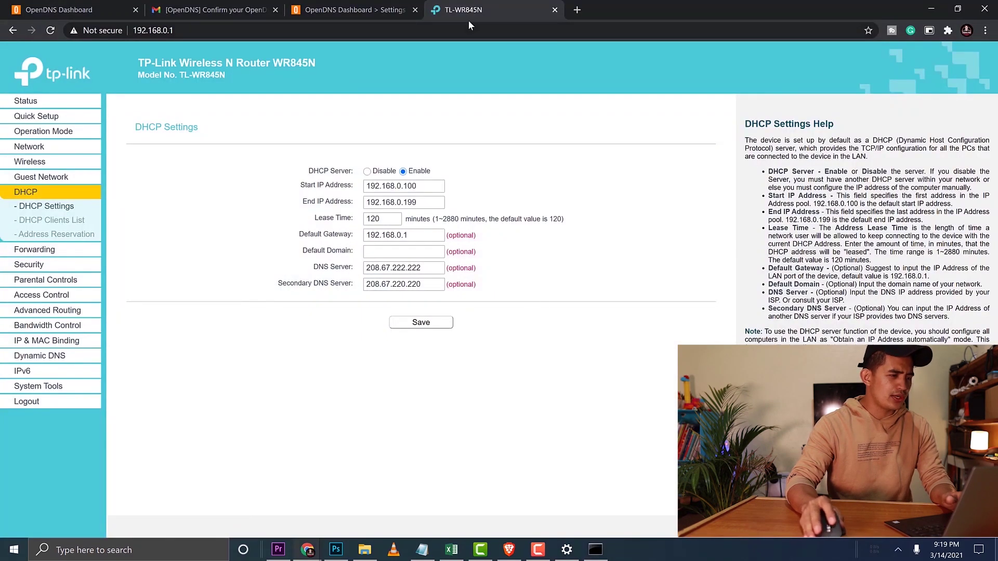
click(348, 11)
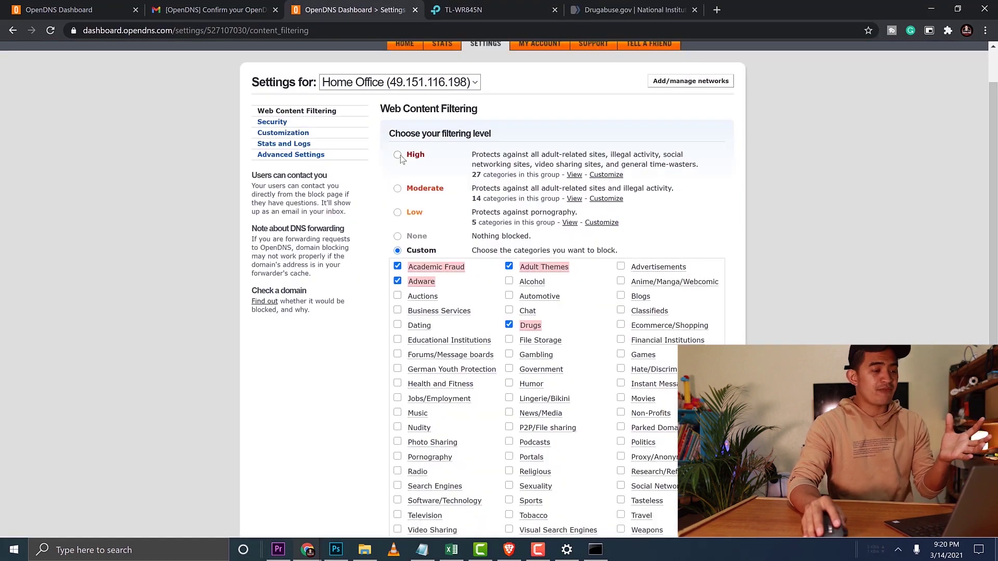
click(397, 155)
click(408, 274)
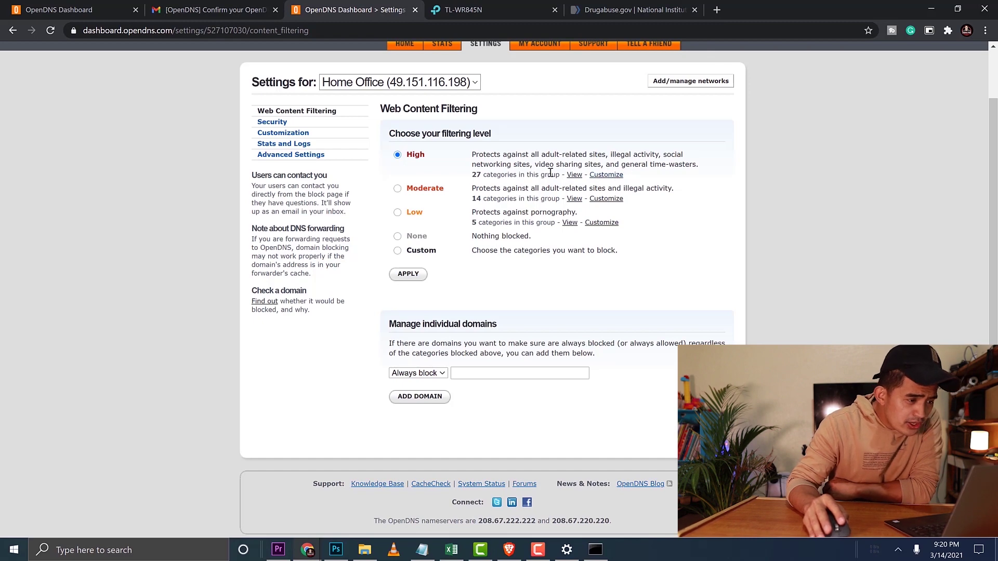
drag(489, 166, 527, 165)
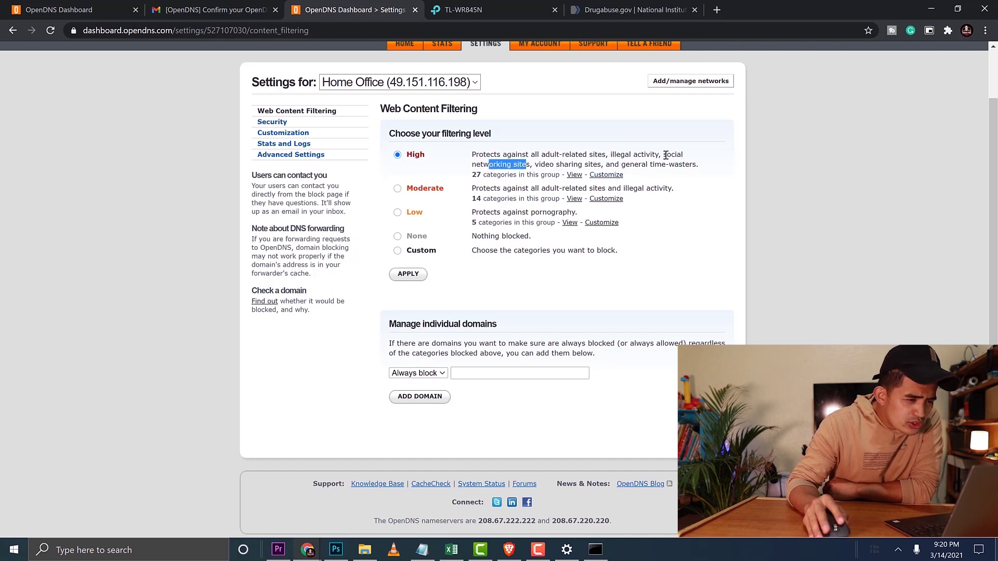
click(719, 10)
- Visit facebook.com and view the advanced details of its privacy error
text(facebook.com)
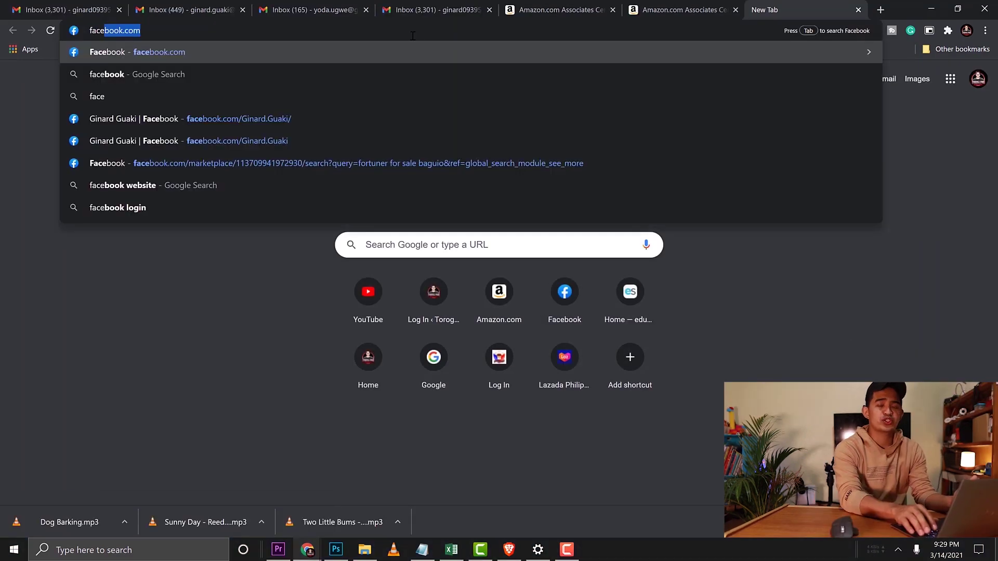
key(Return)
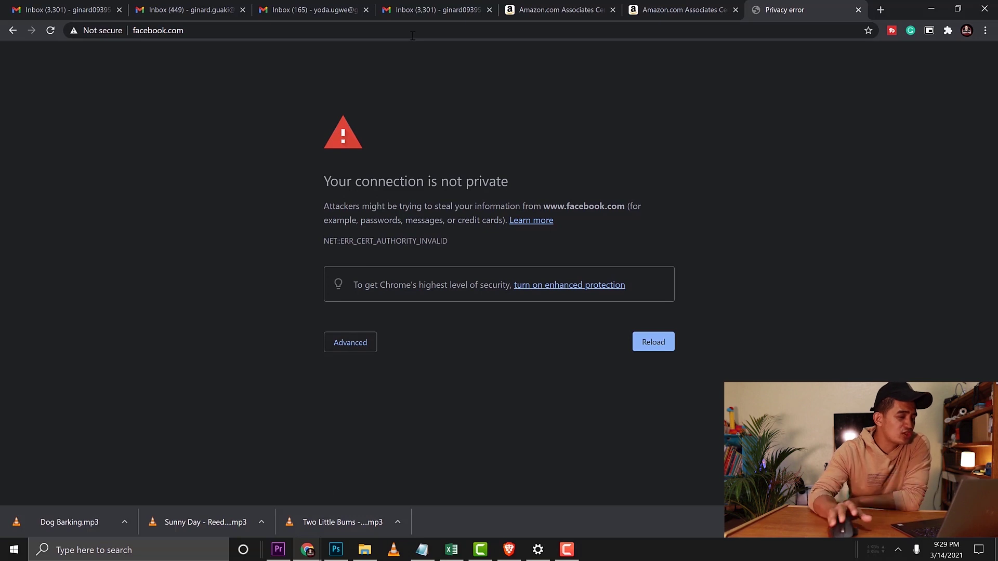
click(341, 347)
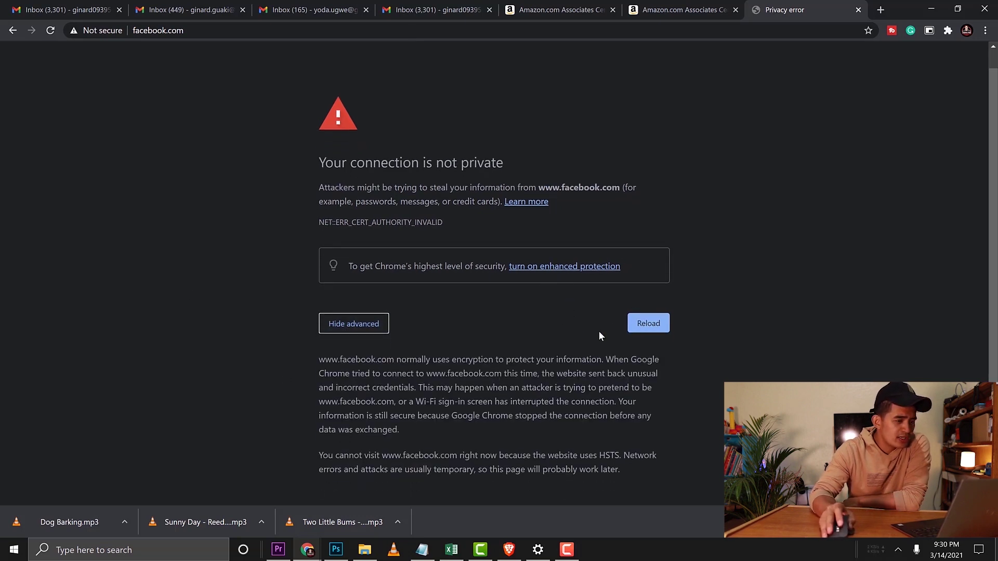
key(alt+Left)
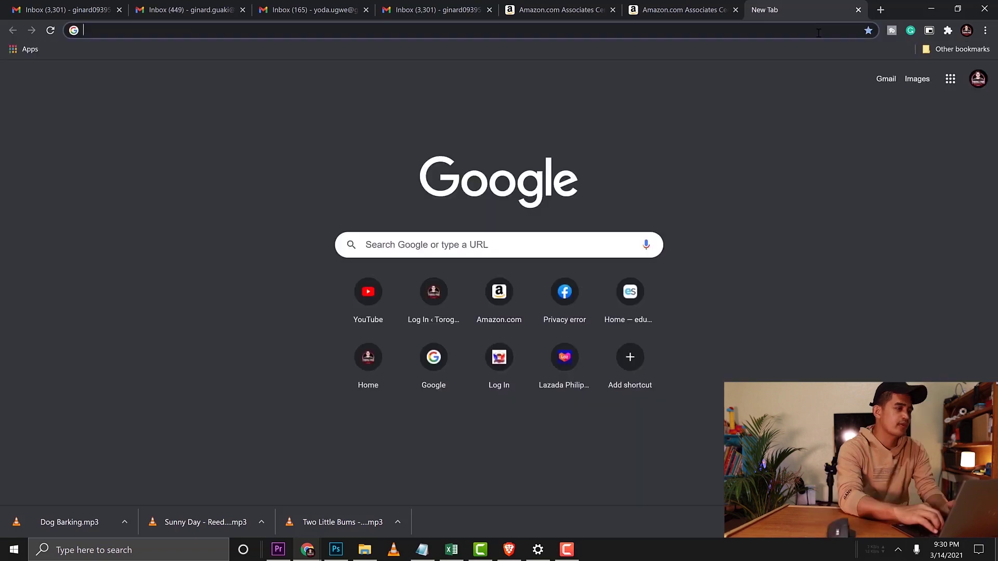
- Search Google for pornhub and open the first result, reaching the privacy error
click(832, 31)
text(pornhub)
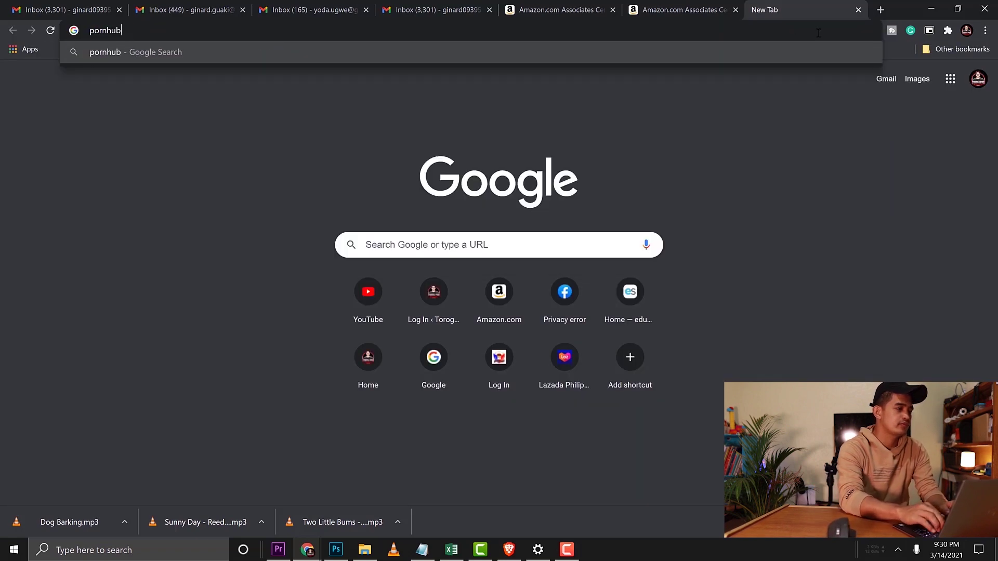
key(Return)
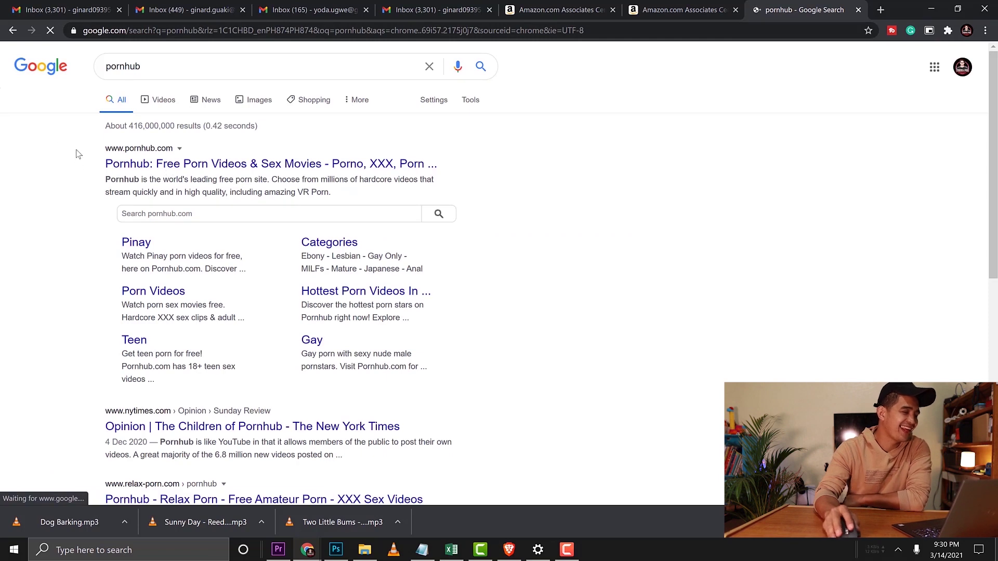
click(183, 164)
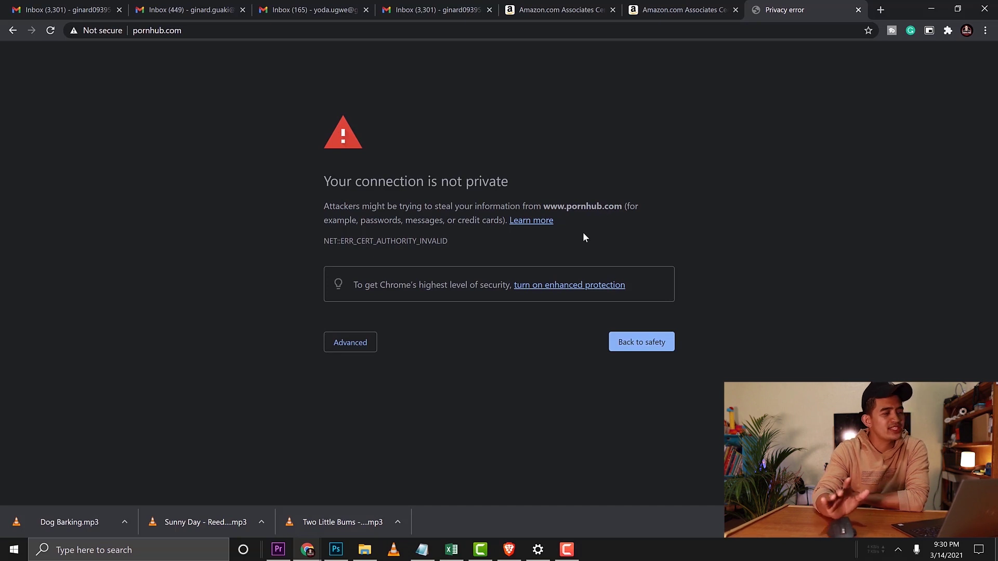
click(264, 28)
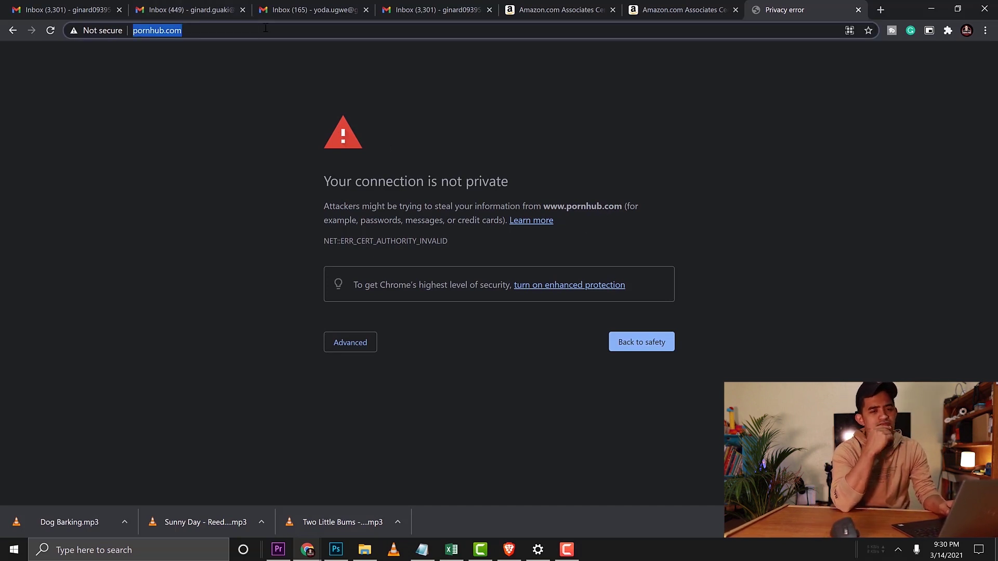
- Search Google for 'pinterest' and open the pinterest.com result
text(pinterest)
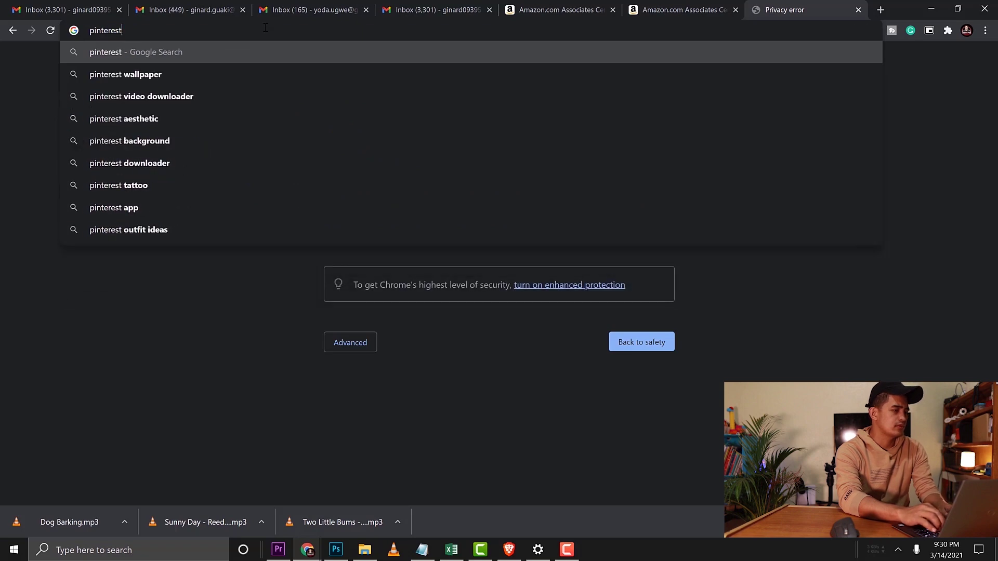
key(Return)
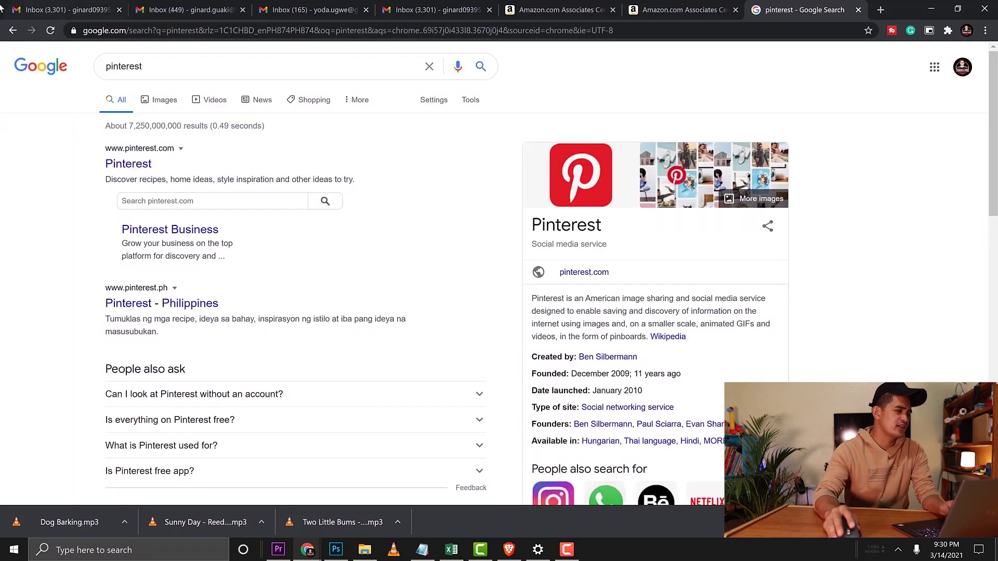
click(142, 165)
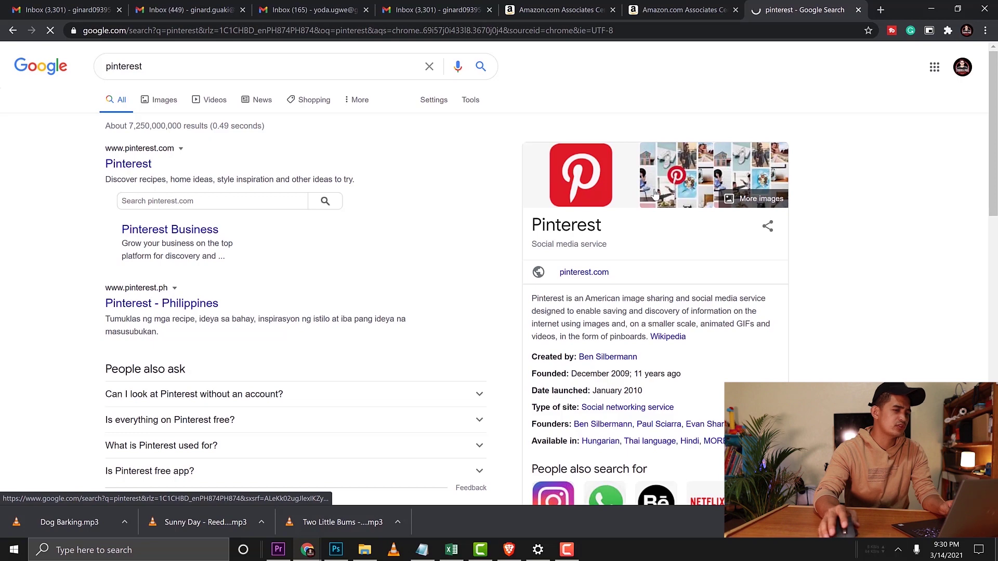